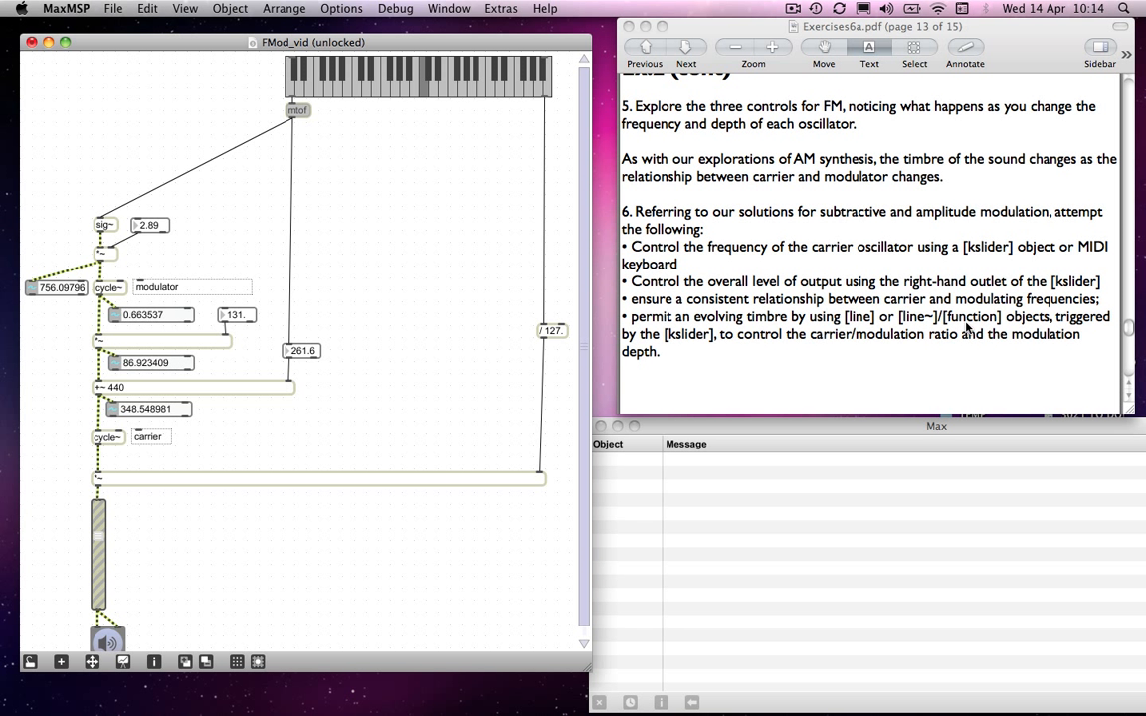
- Add a function object between mtof and the modulator section, and delete the stray empty object box beside it
click(221, 191)
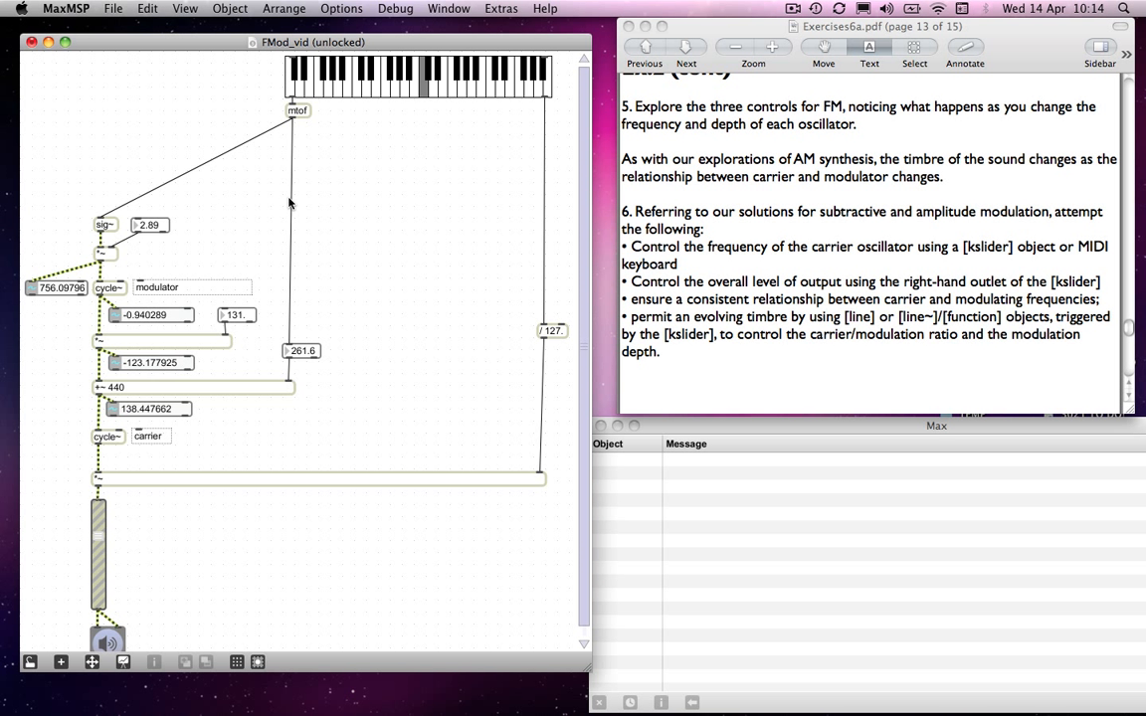
key(n)
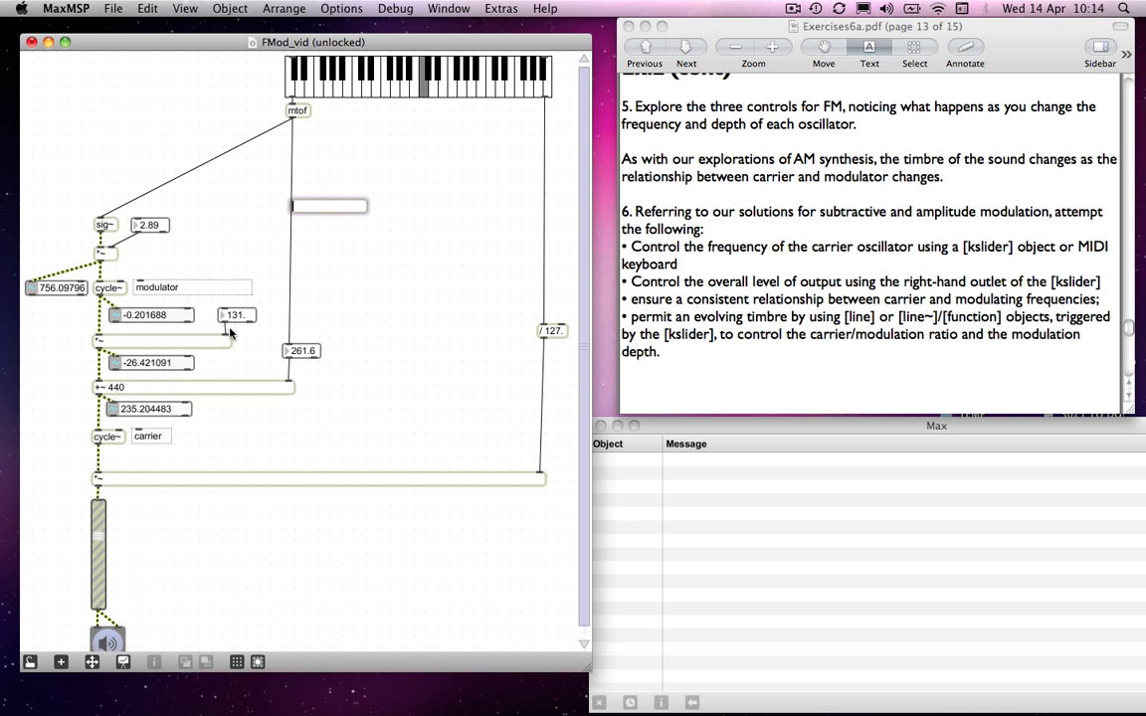
click(193, 200)
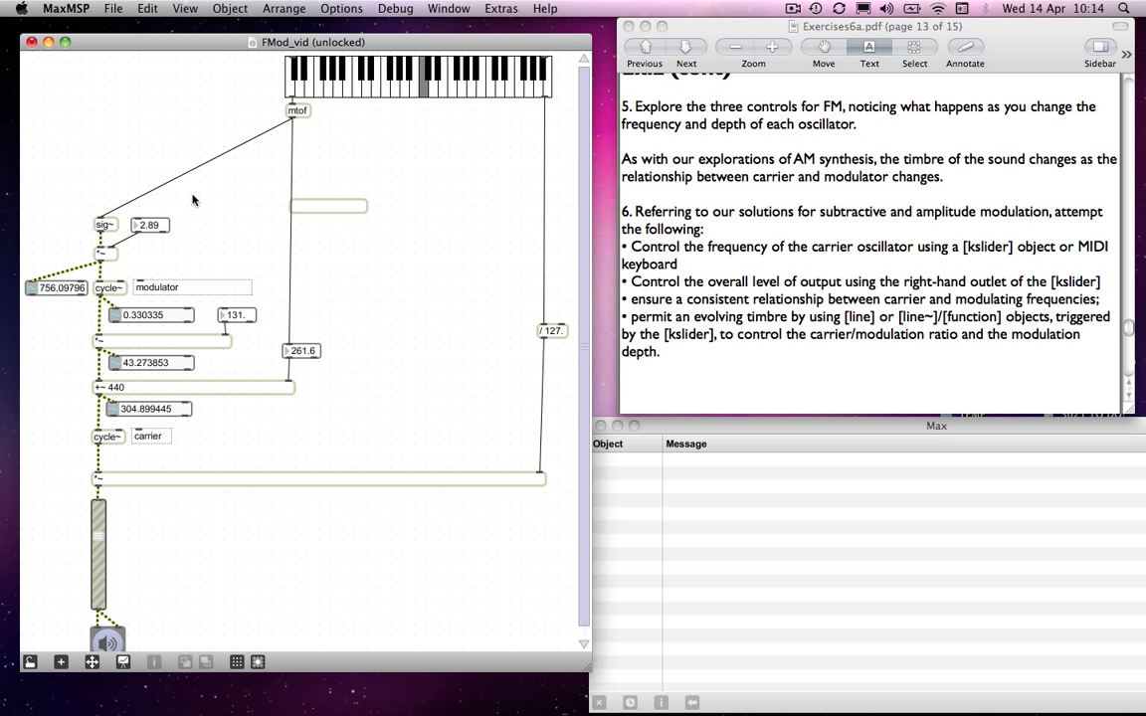
text(nfun)
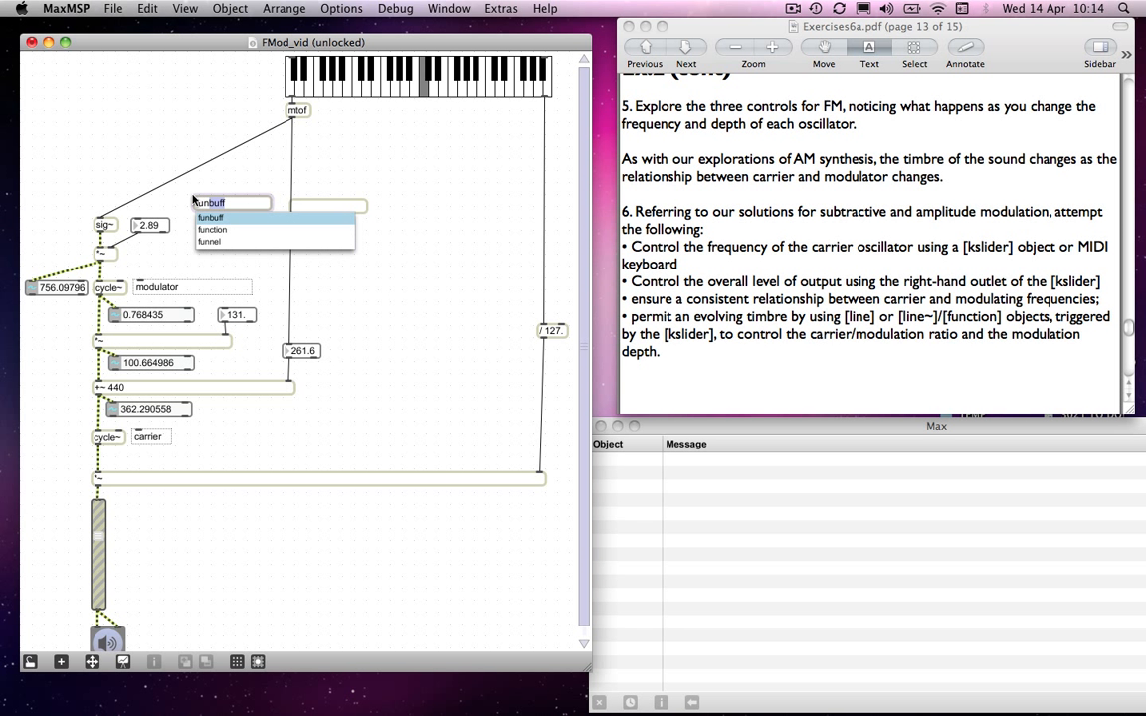
text(ction)
click(197, 185)
drag(226, 197, 223, 154)
drag(373, 180, 359, 220)
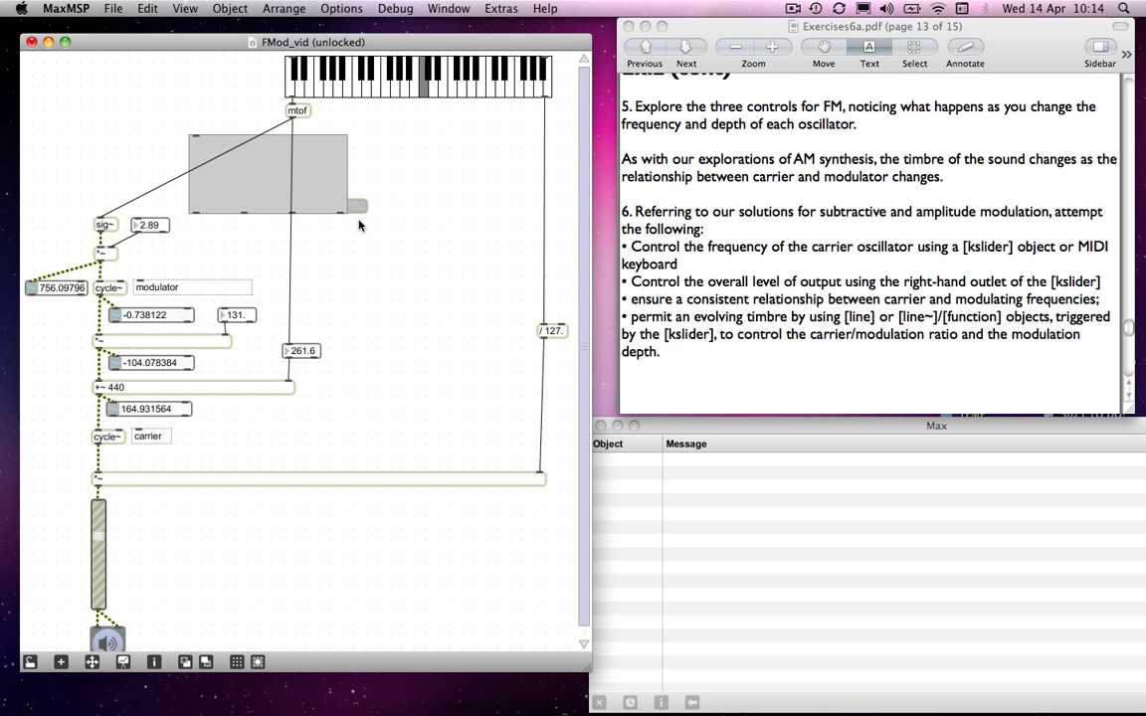
key(BackSpace)
- Replace the 2.89 number box feeding the modulator's frequency multiplier with a line~ object driven by the function's line-format outlet
text(nl)
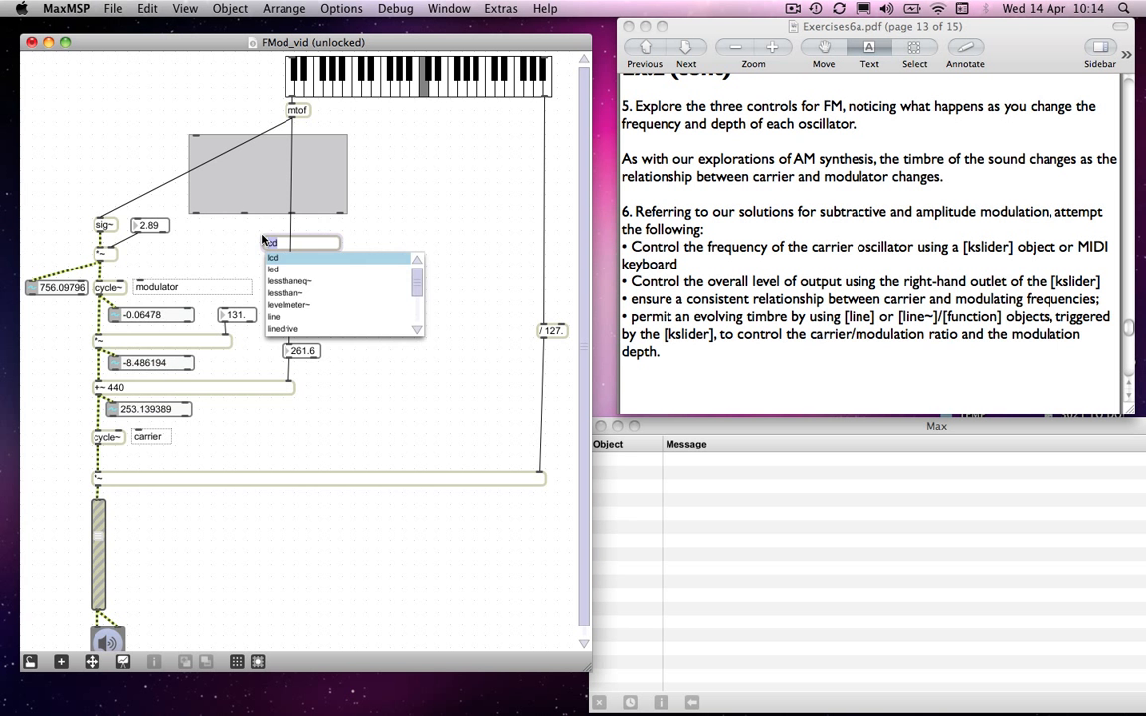
text(ine~)
click(427, 202)
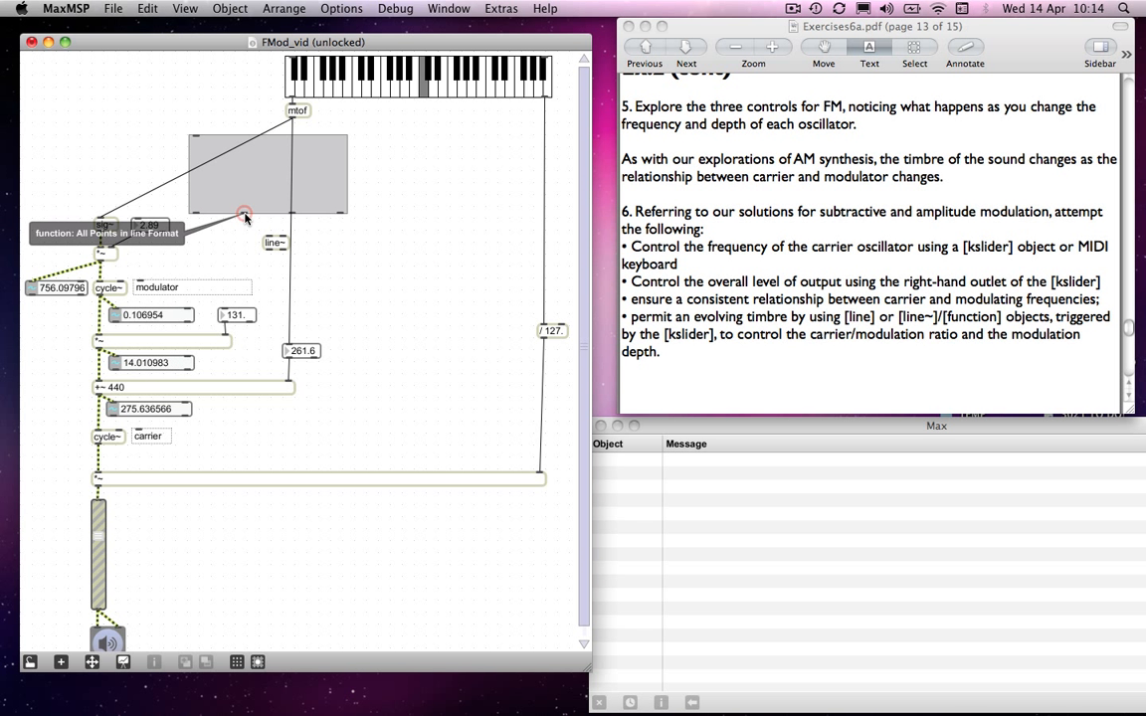
drag(244, 216, 115, 249)
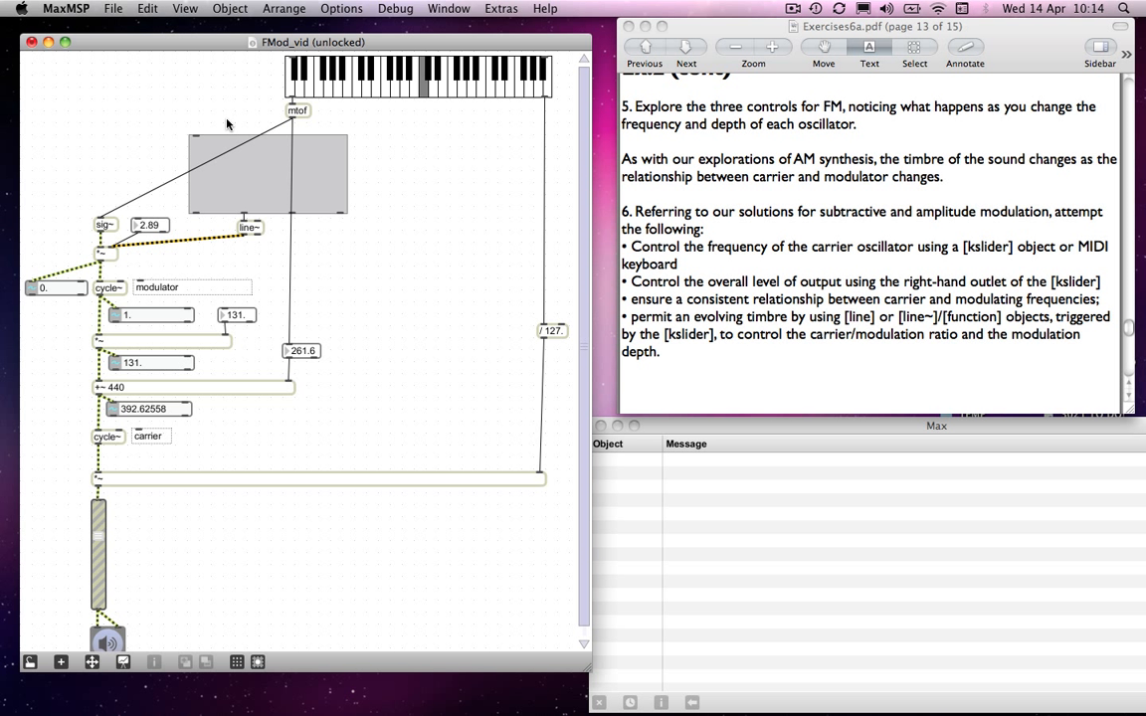
drag(119, 182, 225, 204)
key(BackSpace)
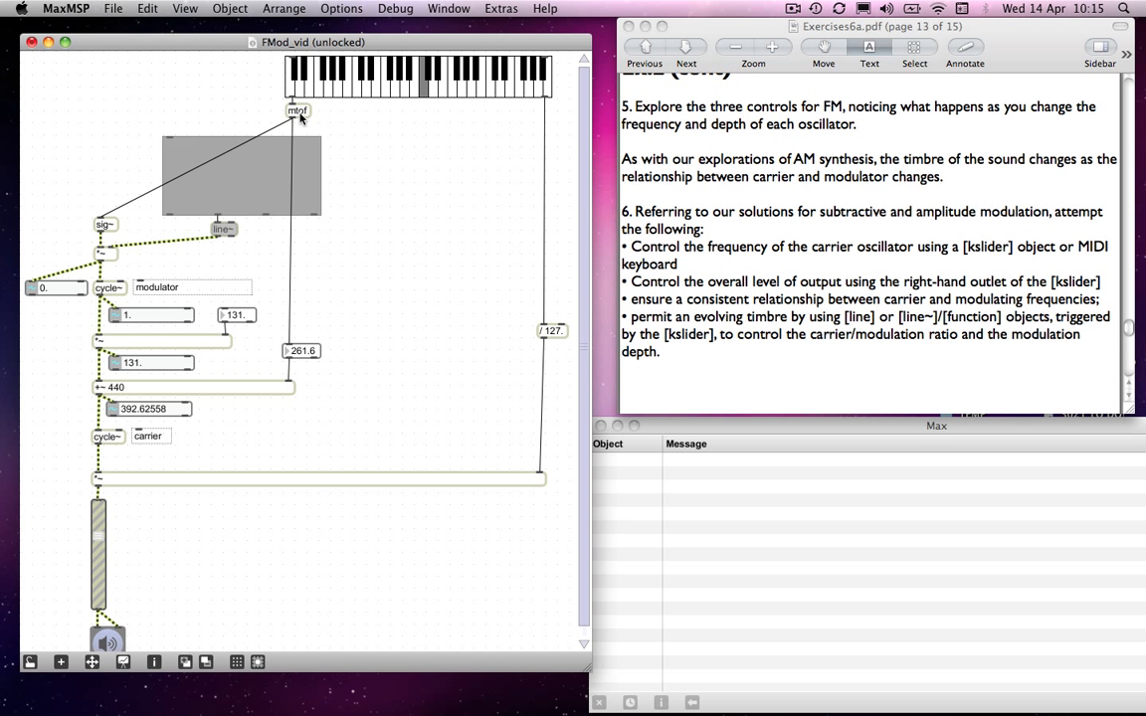
- Route the mtof-to-sig~ patch cord as right-angled segments above the function, and shift the function and line~ objects beneath it
click(272, 129)
key(super+shift+y)
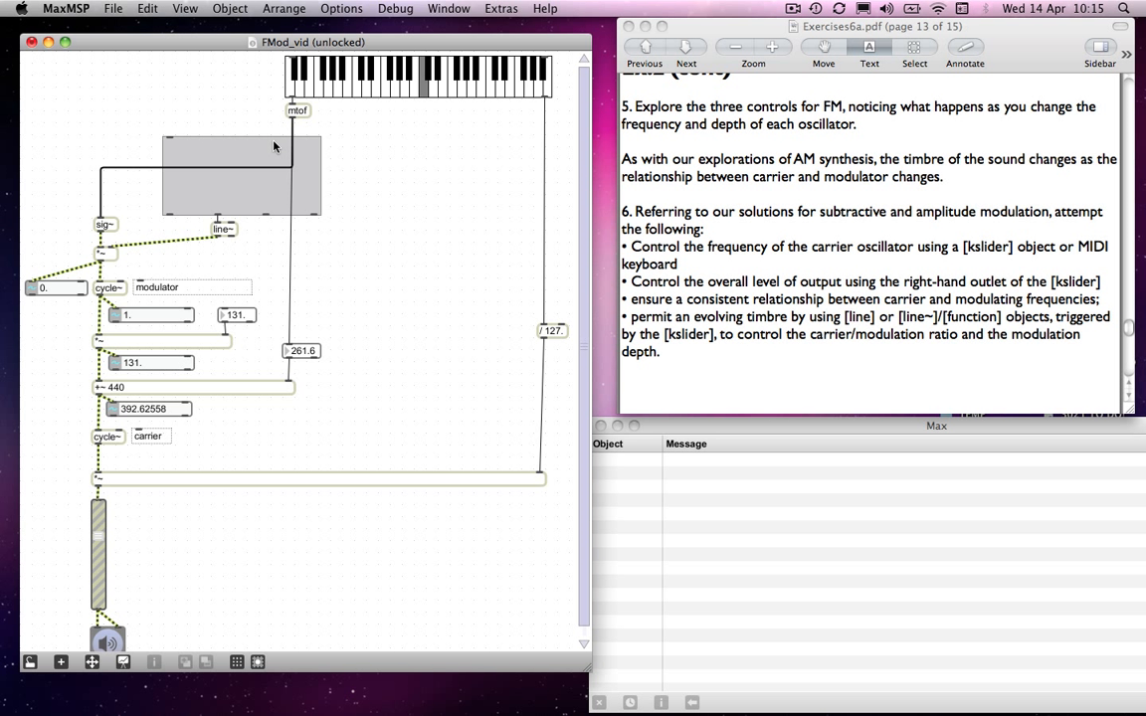
drag(276, 171, 278, 129)
drag(134, 160, 208, 210)
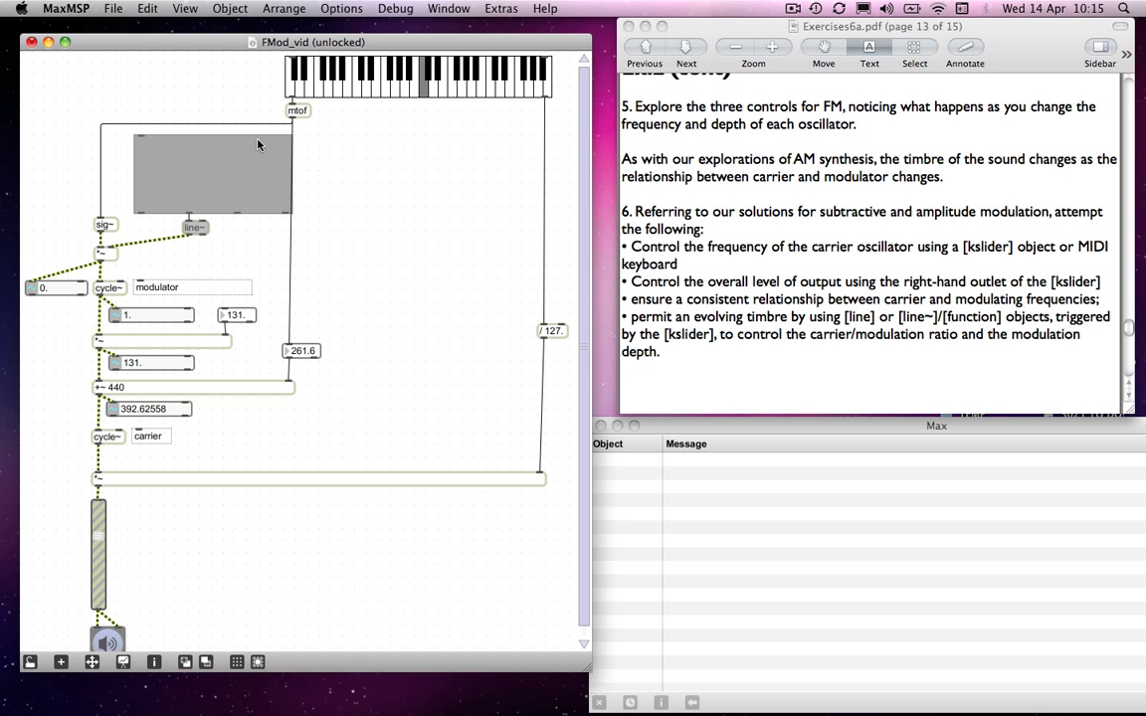
- Add a button above the function, triggered by the mtof outlet and connected to the function's inlet
click(322, 161)
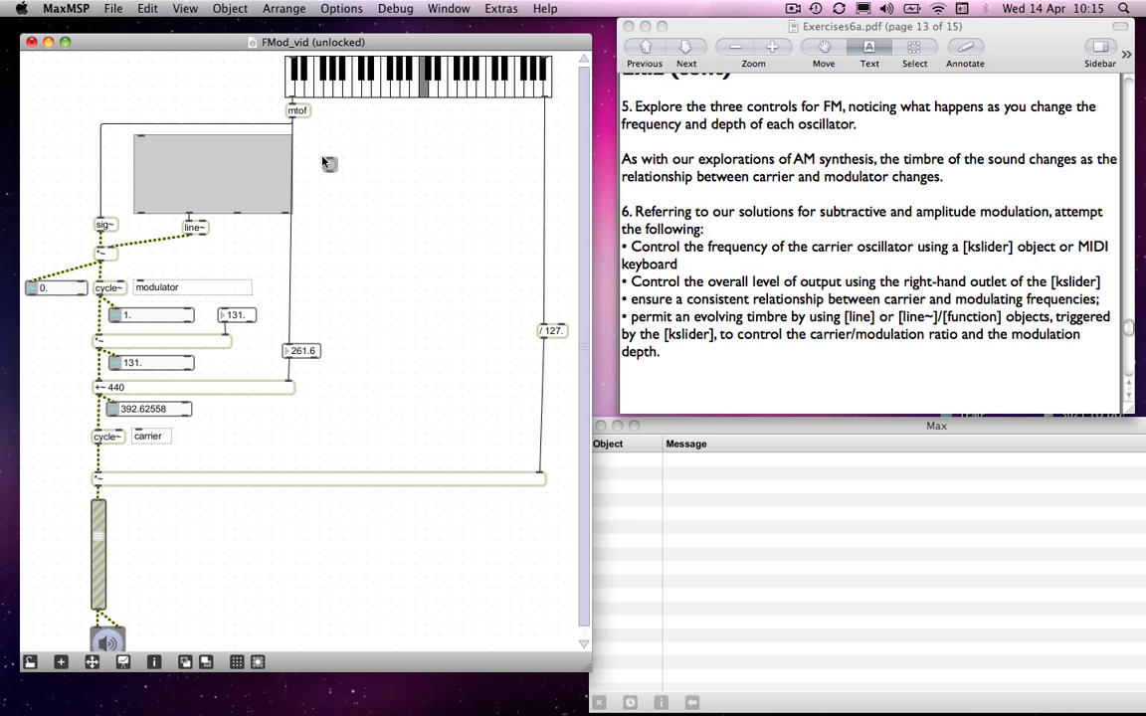
drag(291, 117, 331, 165)
drag(331, 165, 160, 145)
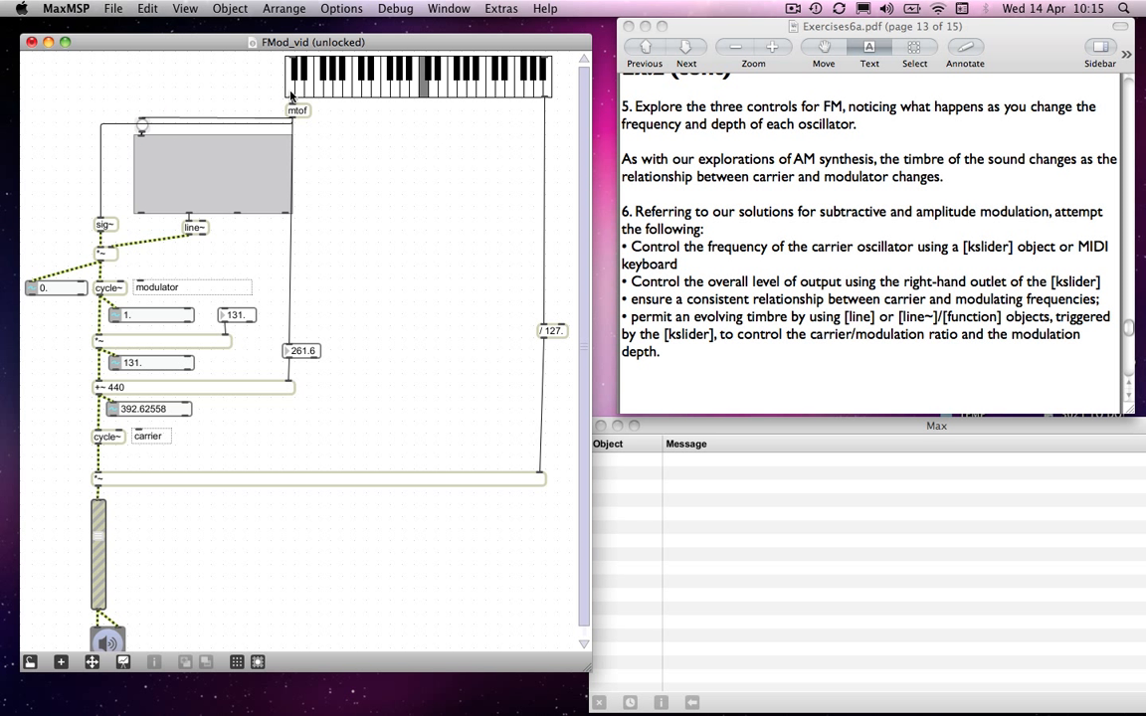
- Extend the patcher window to fit the whole patch, and move all objects down clear of its upper edge
drag(268, 77, 288, 25)
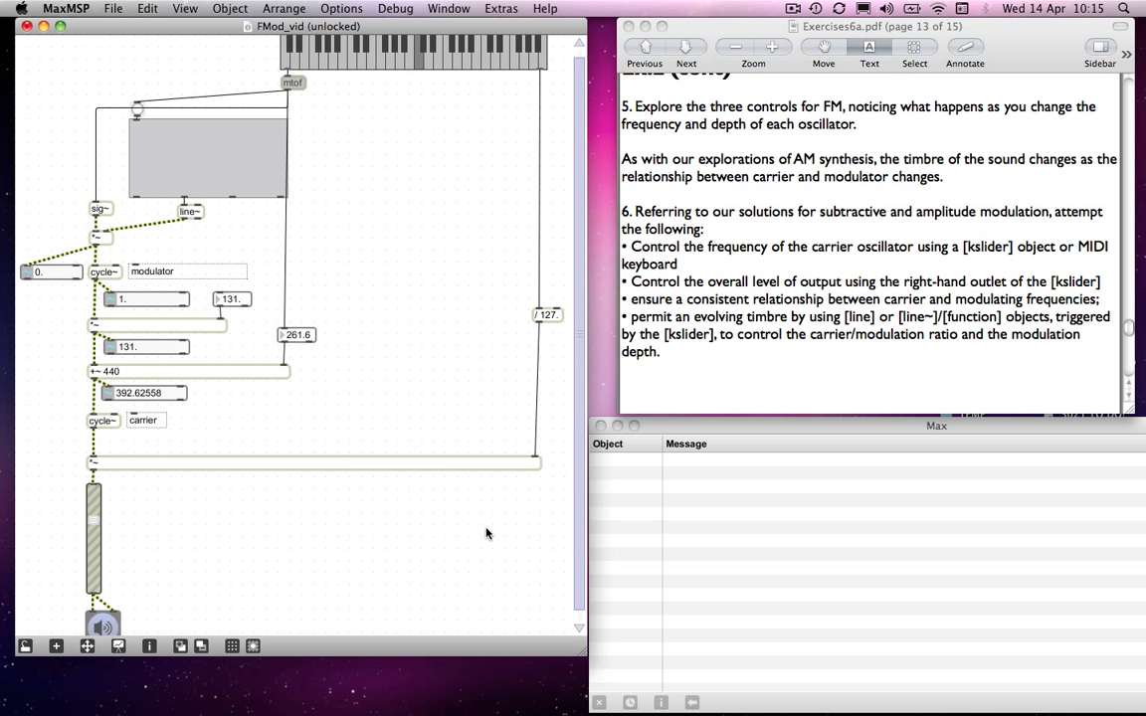
drag(579, 664, 580, 715)
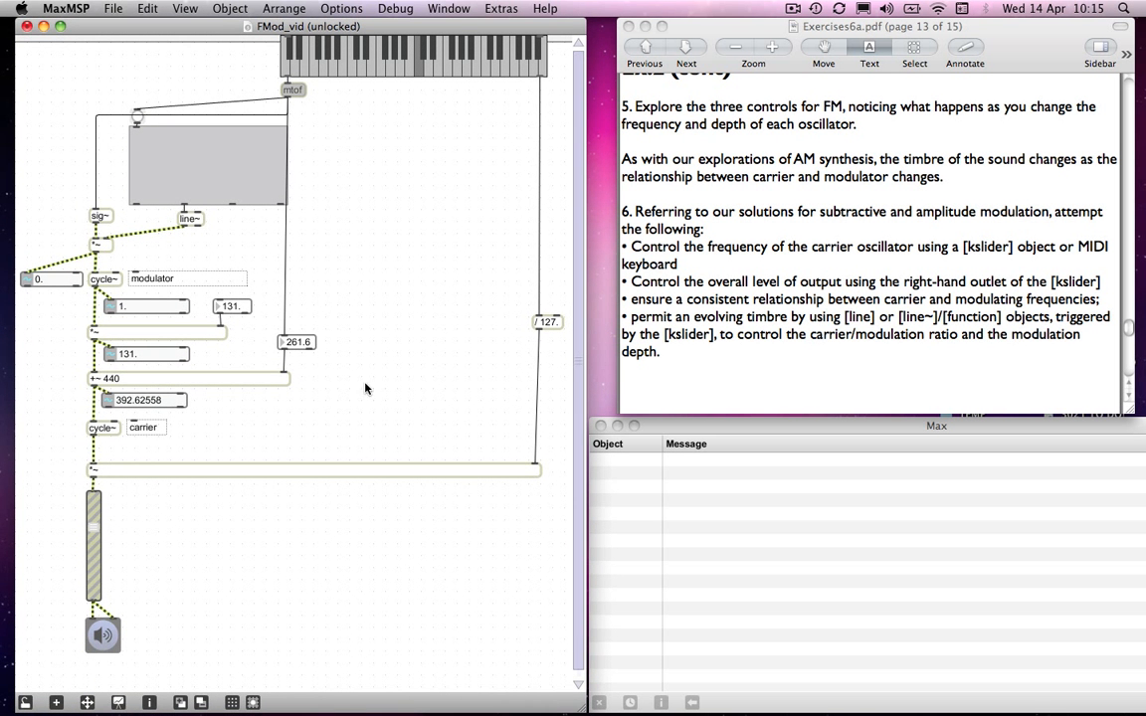
key(super+a)
drag(370, 55, 367, 87)
click(244, 110)
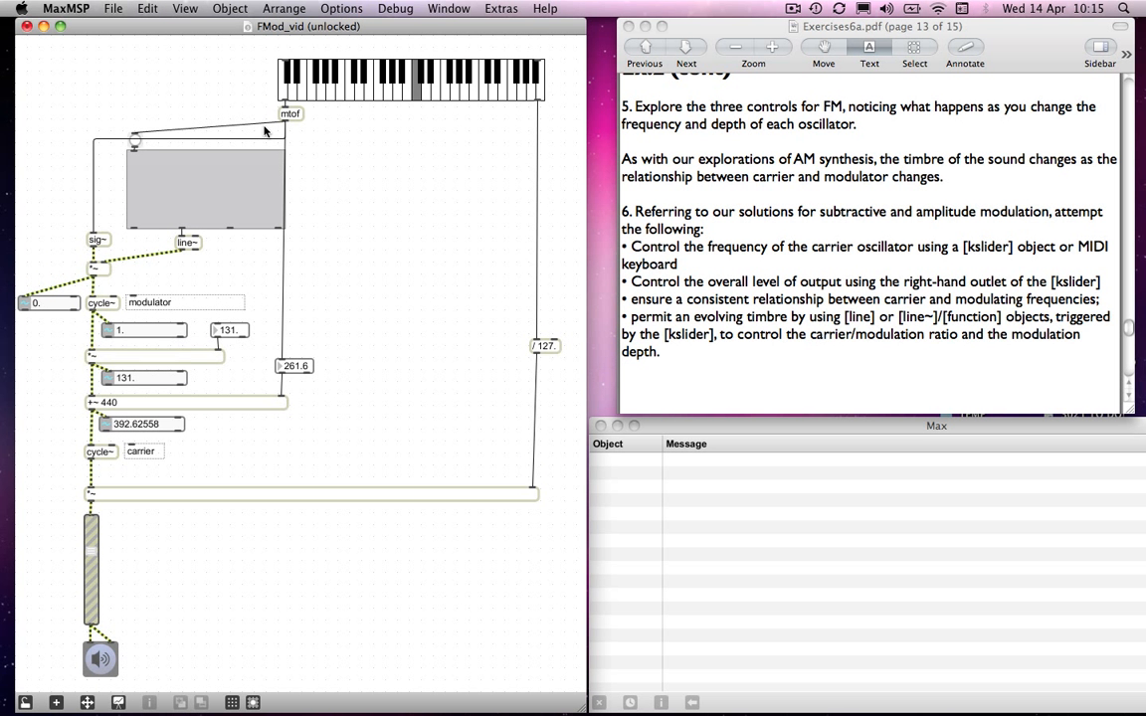
- Raise the kslider and mtof, and reroute the cords from mtof to sig~ and the button at right angles above the function
drag(266, 79, 305, 120)
drag(340, 77, 341, 59)
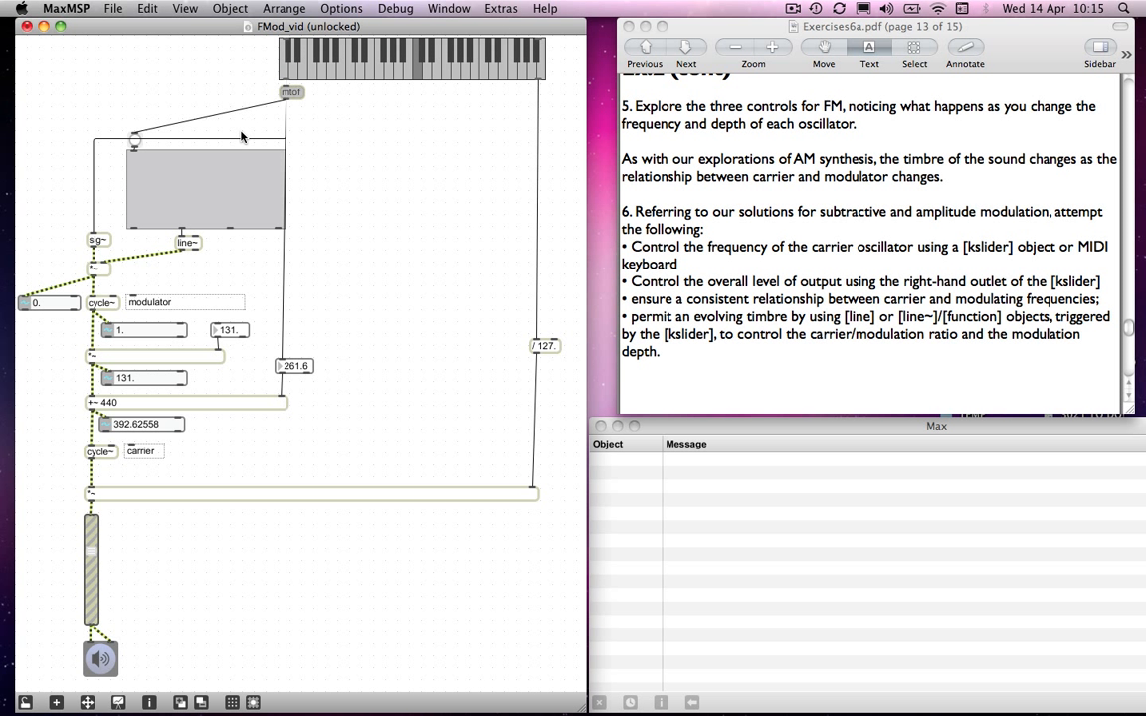
drag(246, 140, 223, 109)
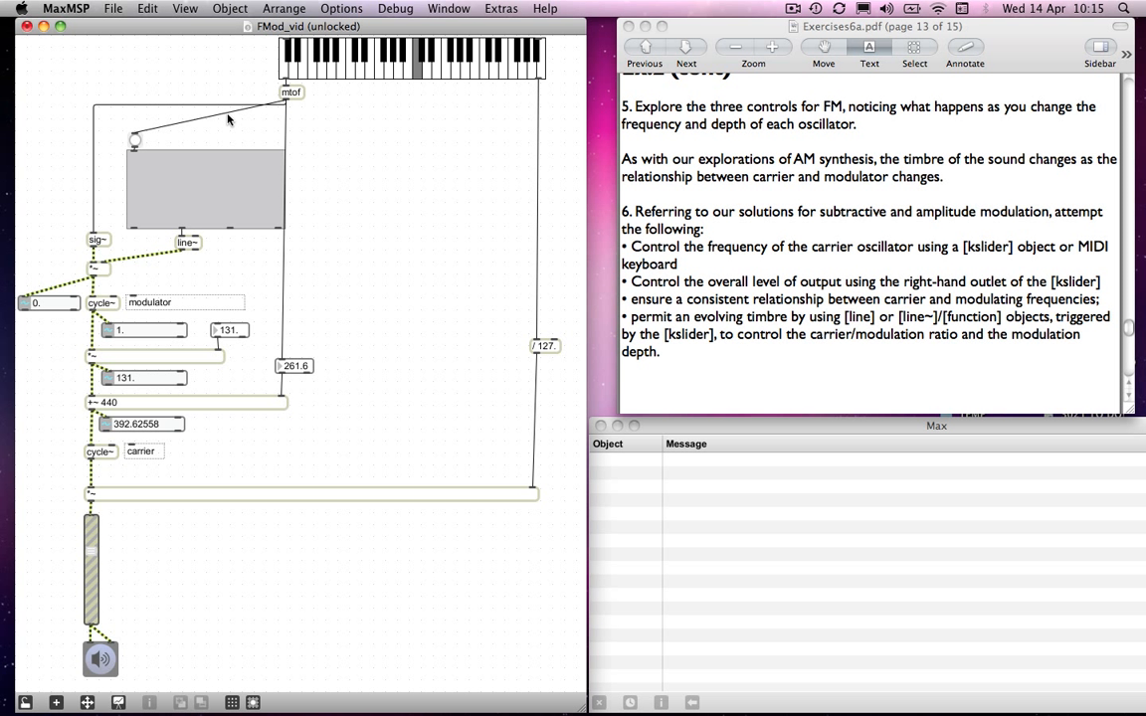
click(226, 116)
key(super+y)
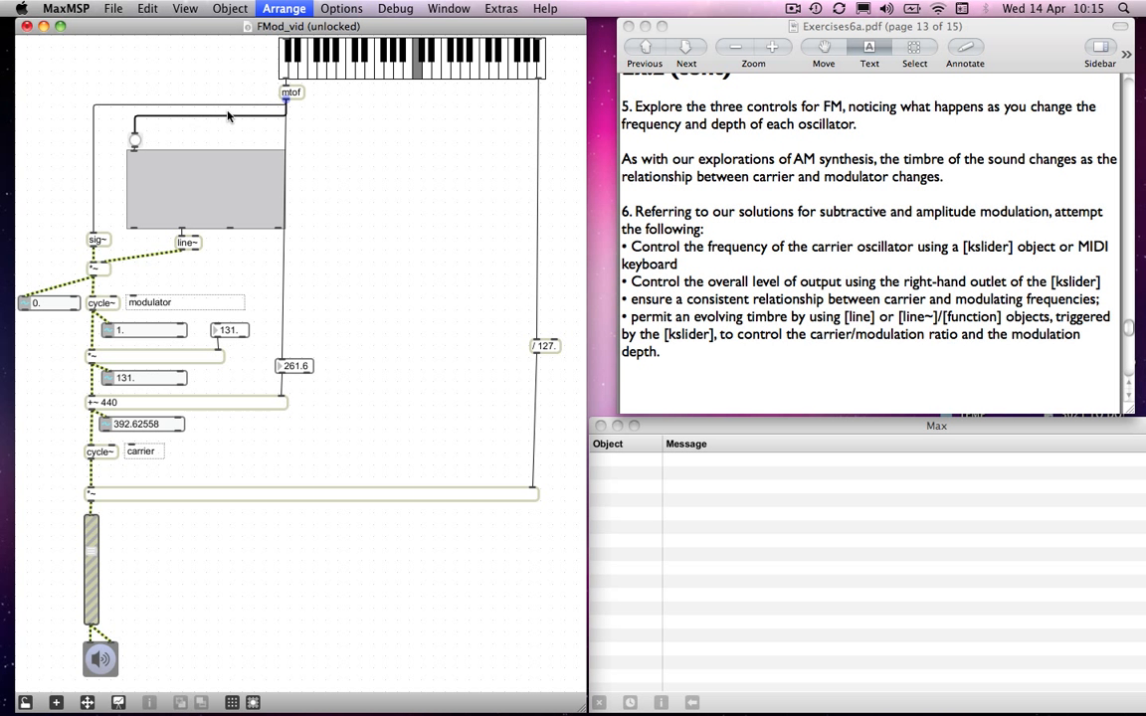
click(350, 225)
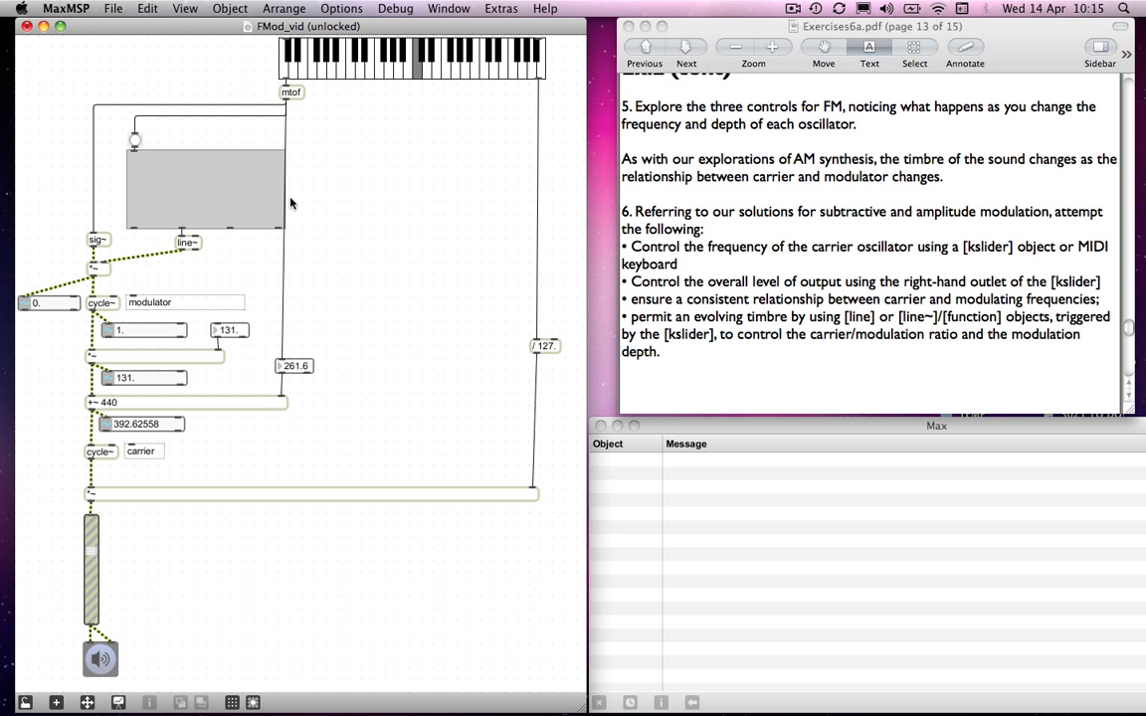
- Lock the patch and draw a multi-point envelope with several peaks across the function, ending near zero at its far edge
key(super+e)
key(super+e)
key(super+e)
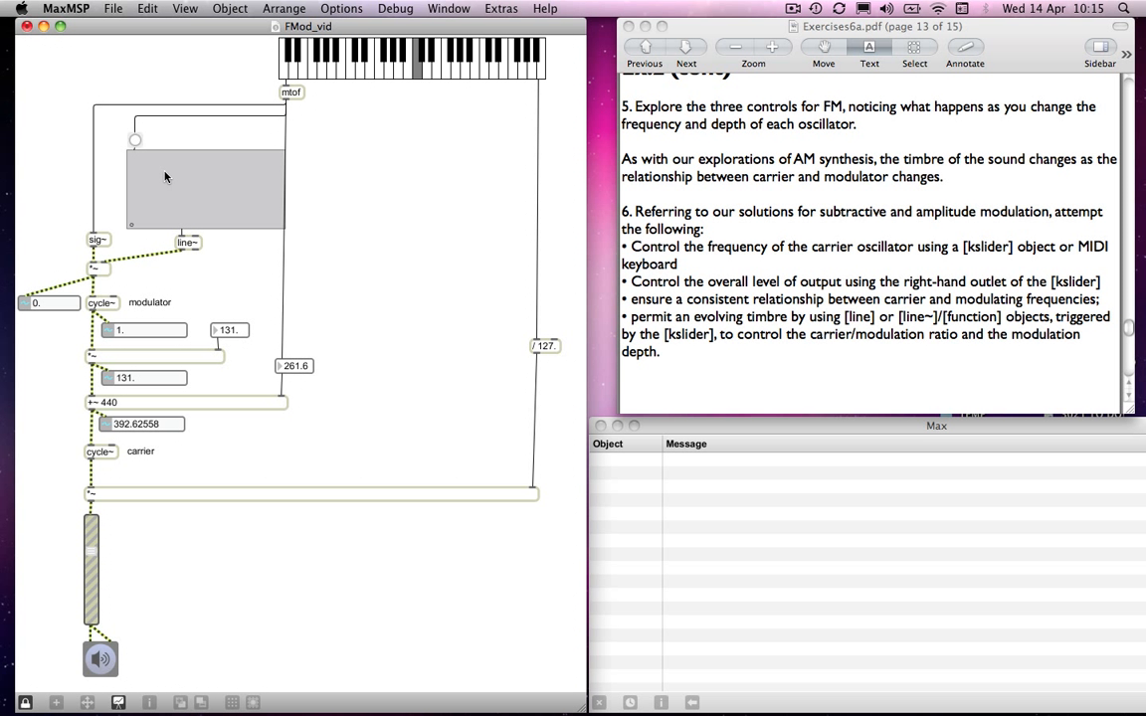
click(157, 165)
click(233, 209)
click(245, 192)
click(282, 225)
- Play several low and high notes on the kslider to audition the envelope-controlled modulator frequency
click(379, 72)
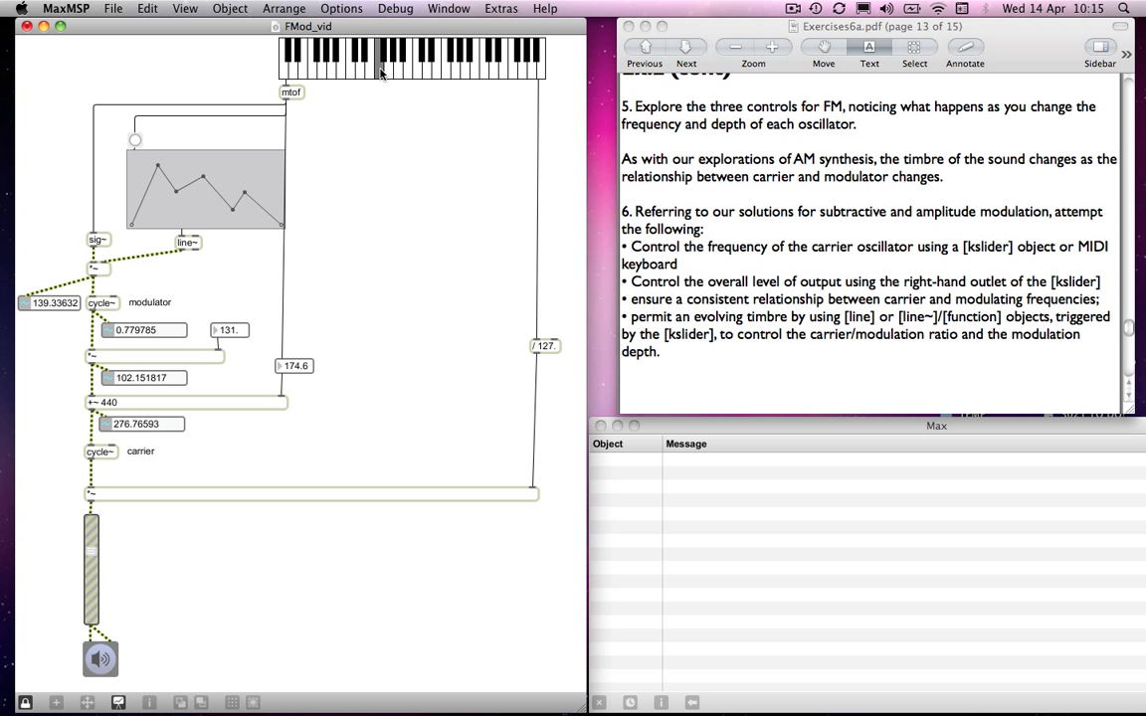
click(456, 72)
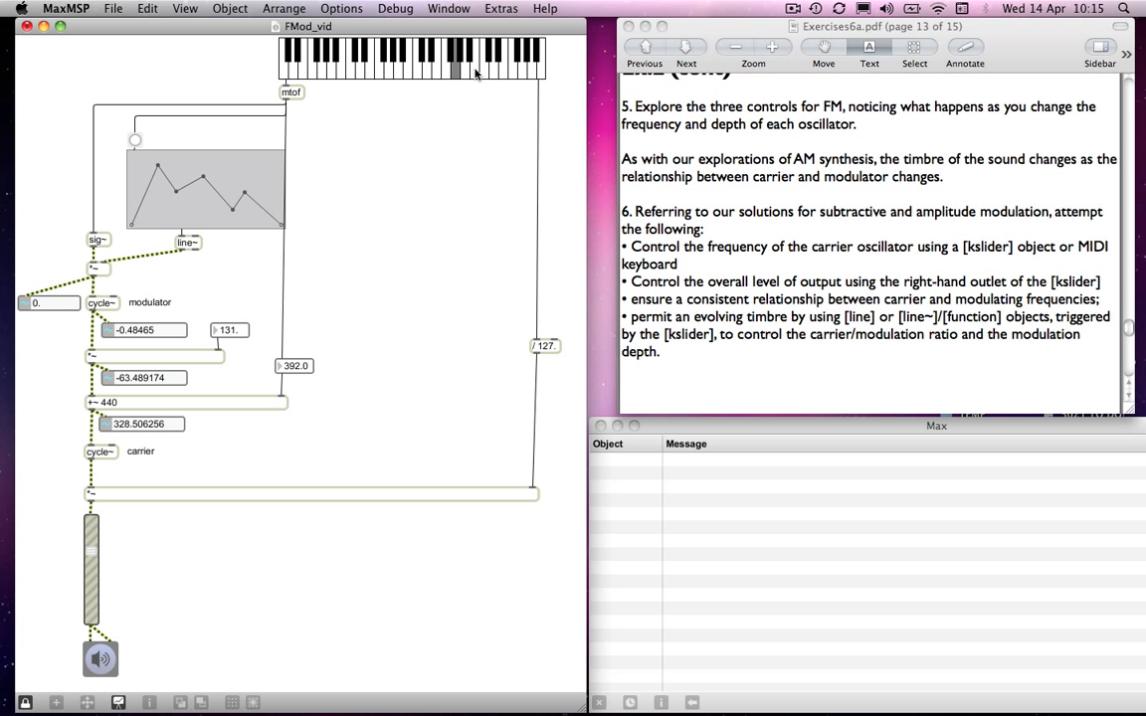
click(475, 70)
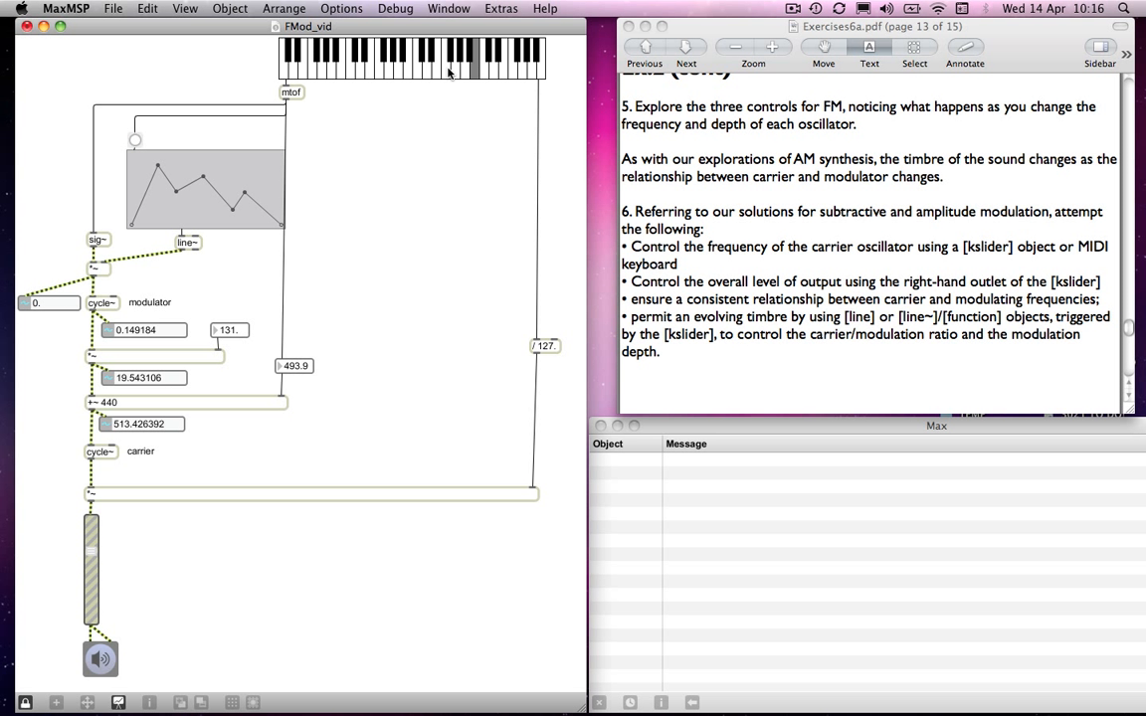
click(489, 69)
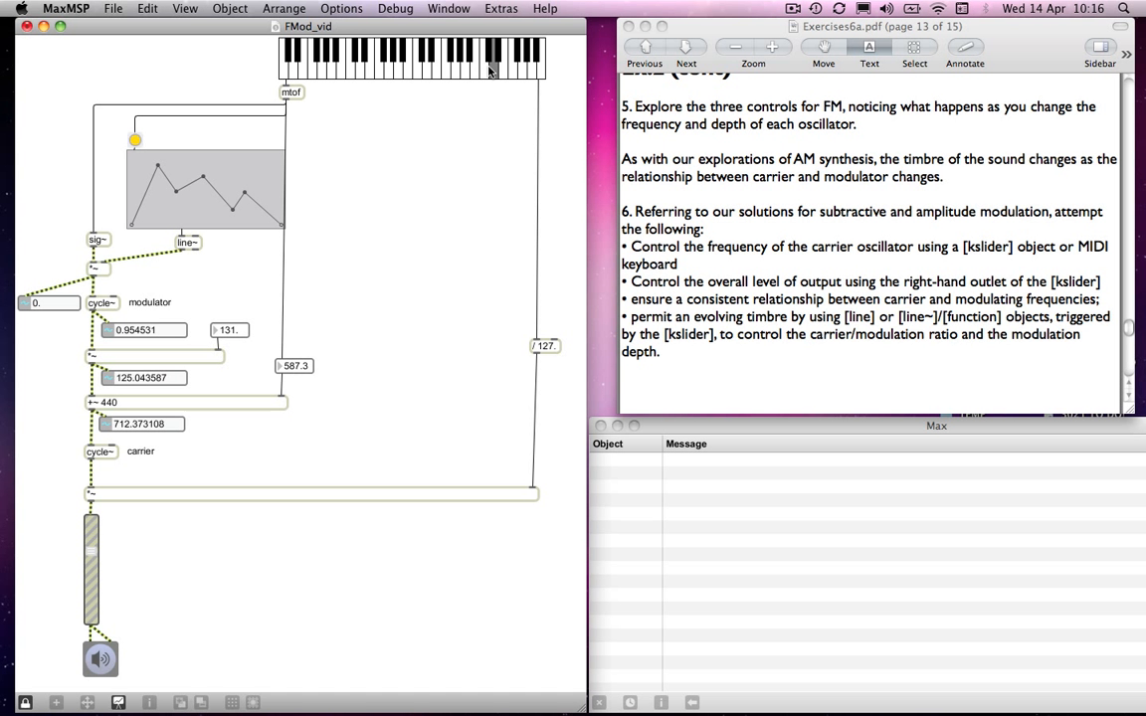
click(498, 70)
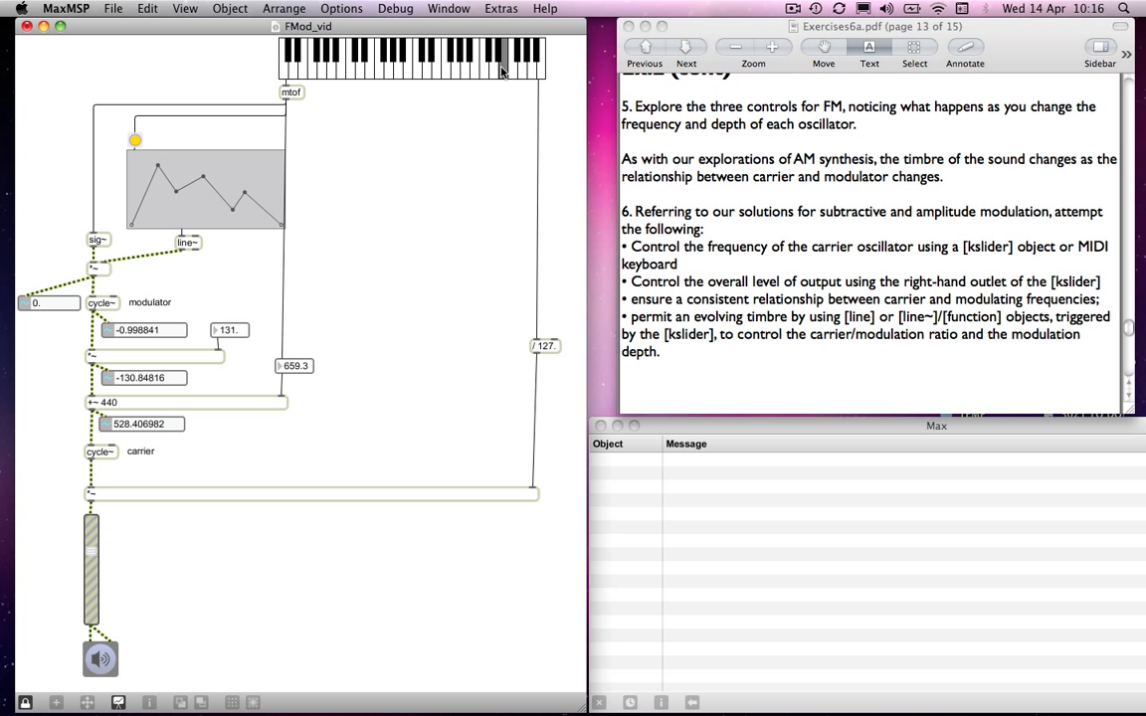
click(414, 66)
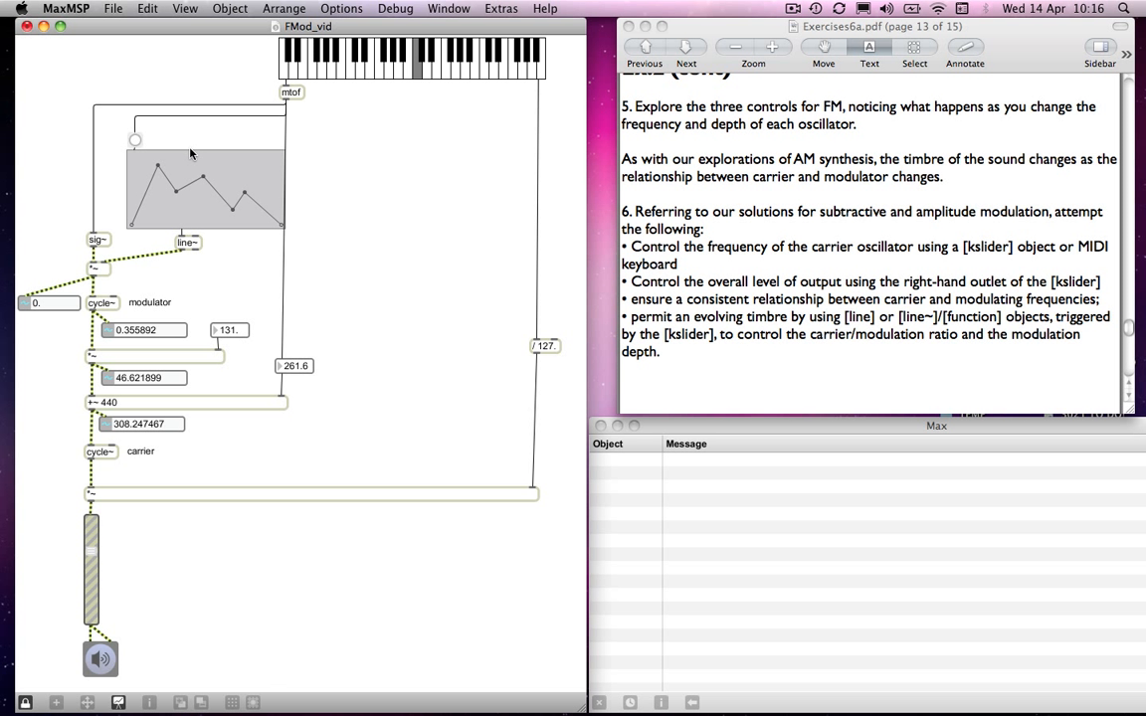
- Duplicate the button, function and line~ beside the originals, and connect the copy from mtof to the modulation depth multiplier
key(super+e)
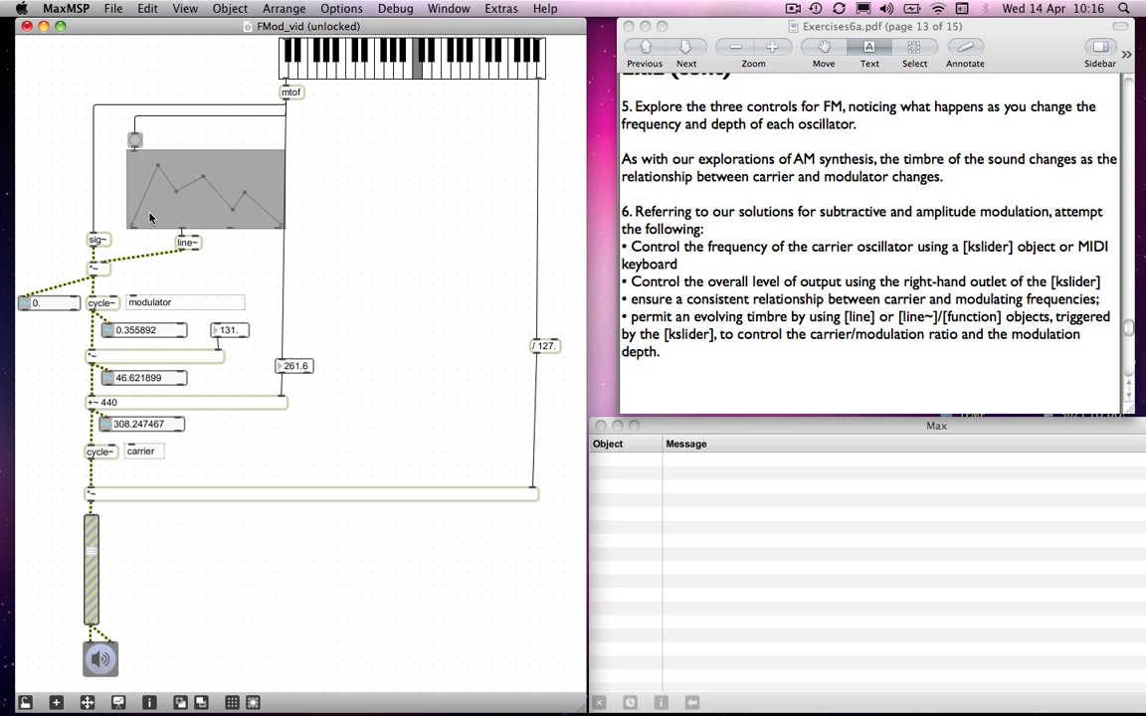
shift+click(186, 246)
alt+drag(183, 199, 351, 201)
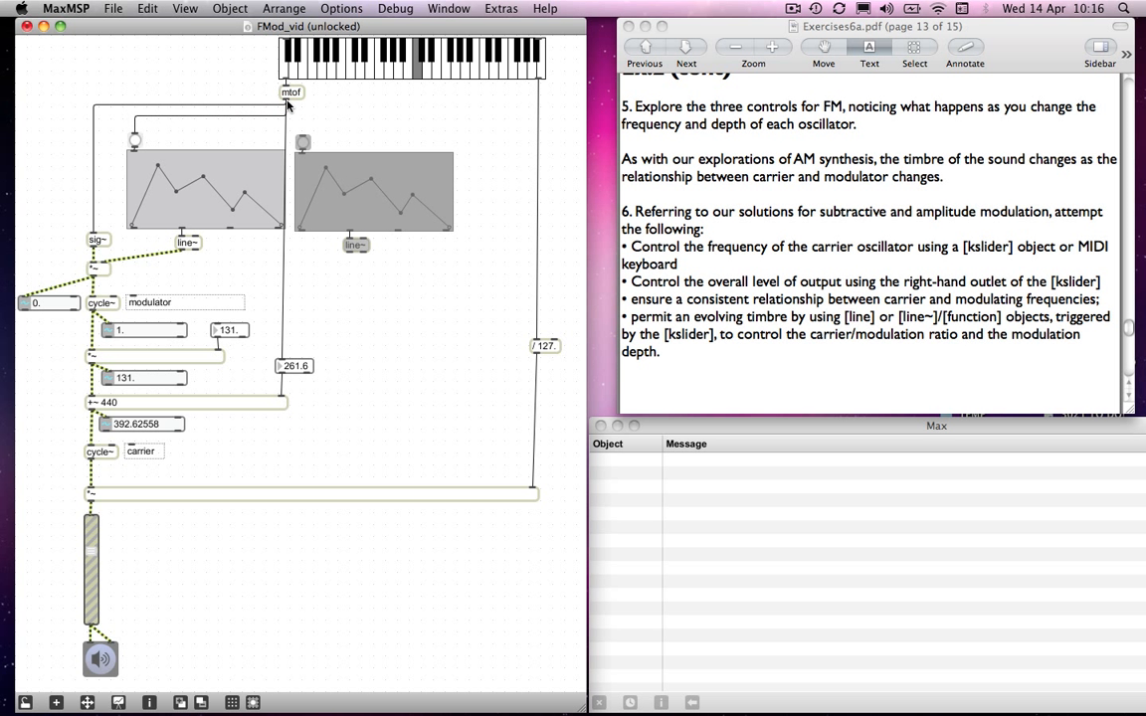
drag(286, 99, 302, 141)
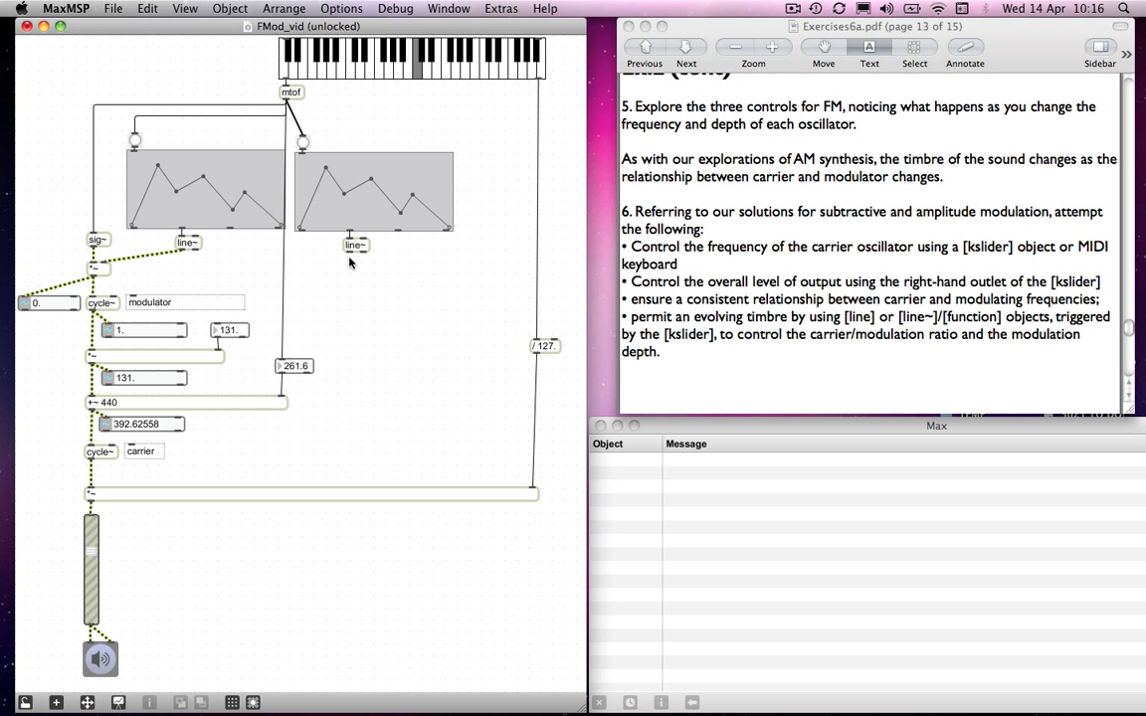
drag(350, 251, 221, 360)
- Set the second function's Lo and Hi Display Range to 0. 300. in its inspector
click(332, 206)
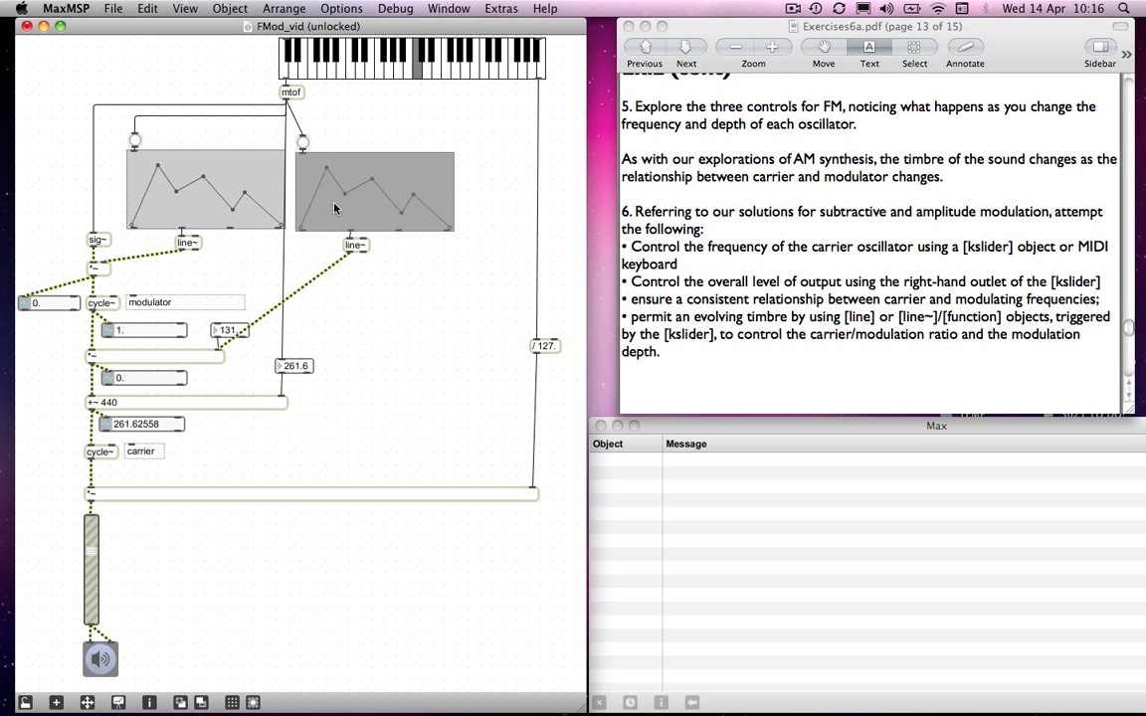
key(super+i)
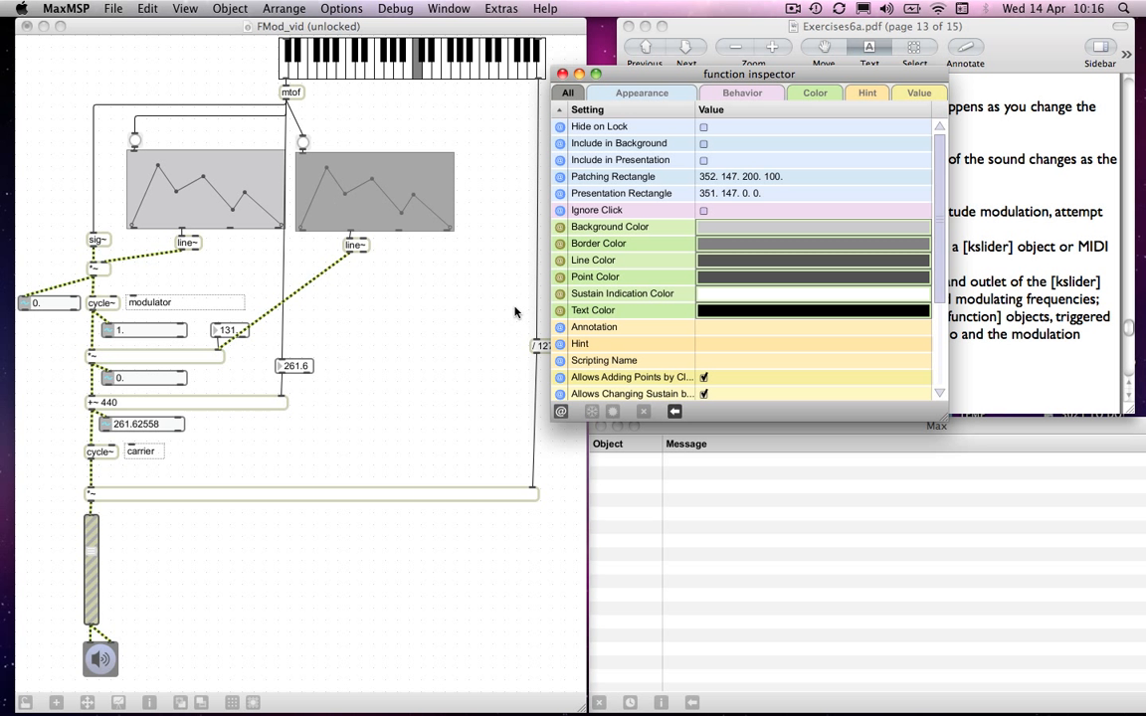
scroll(748, 320, down, 5)
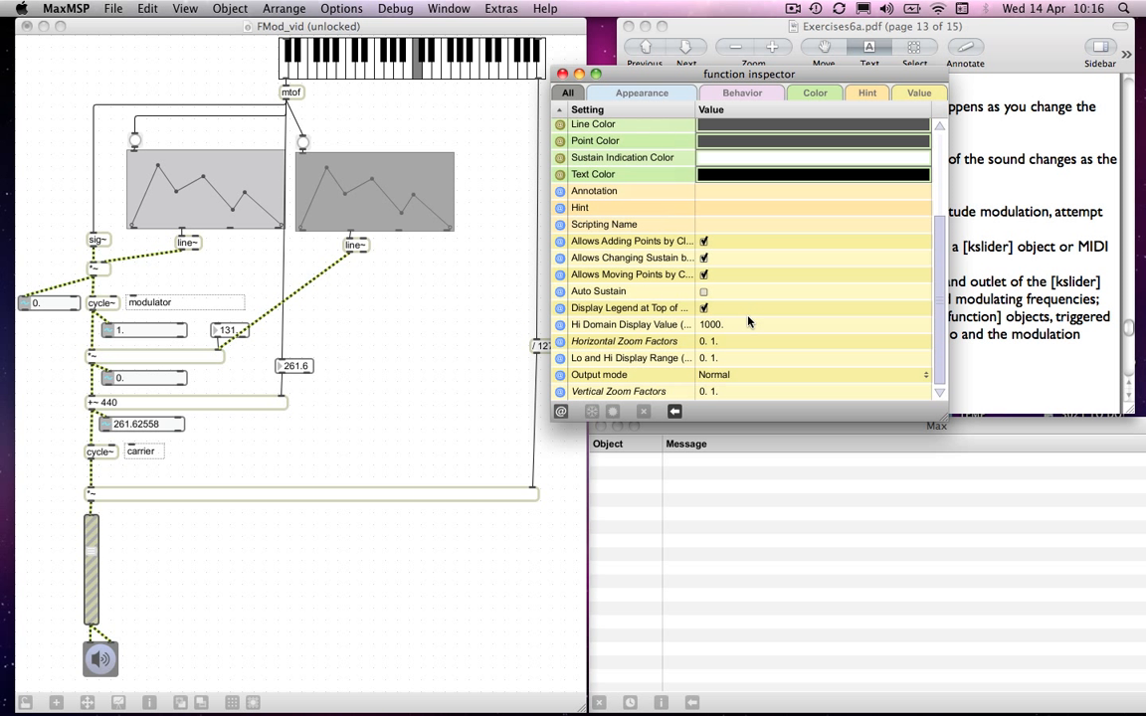
click(713, 360)
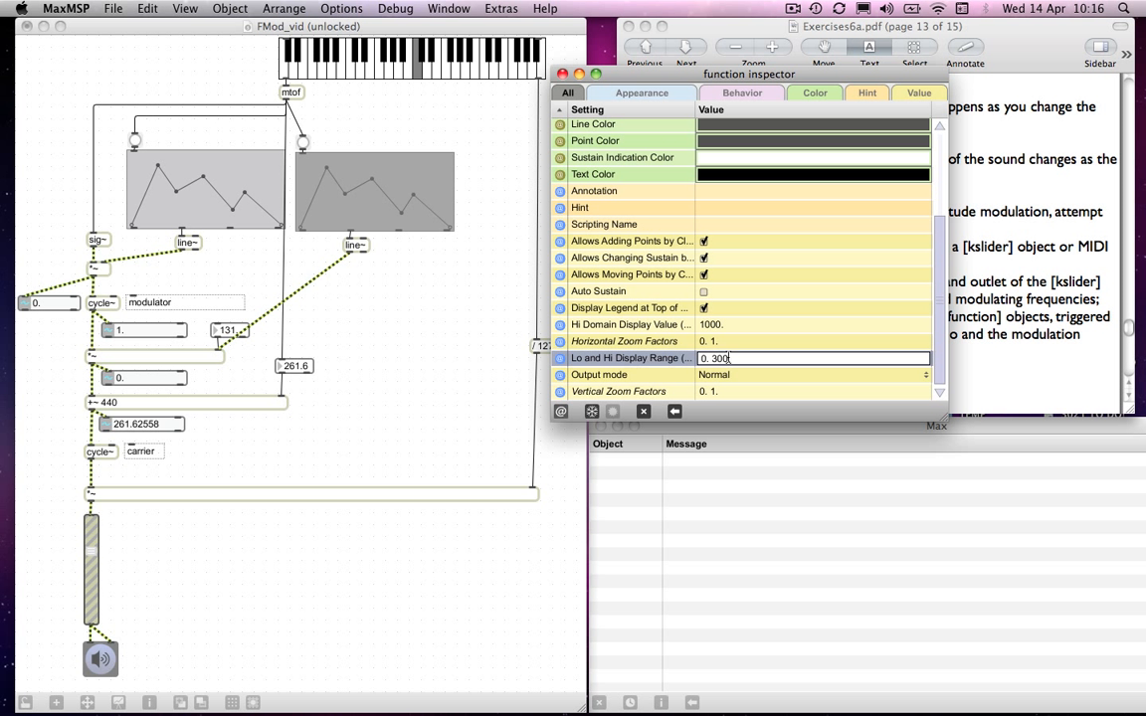
text(300.)
key(Return)
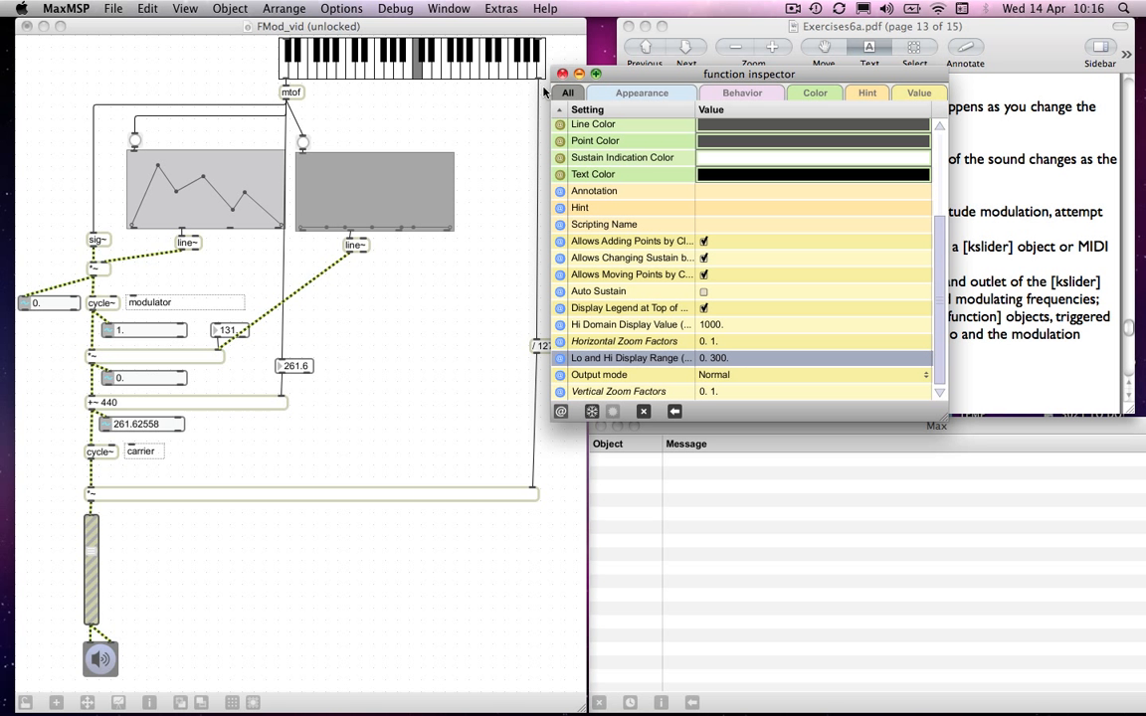
- Lock the patch and raise three points of the second function into tall peaks, leaving the points between them at zero
click(477, 149)
key(super+e)
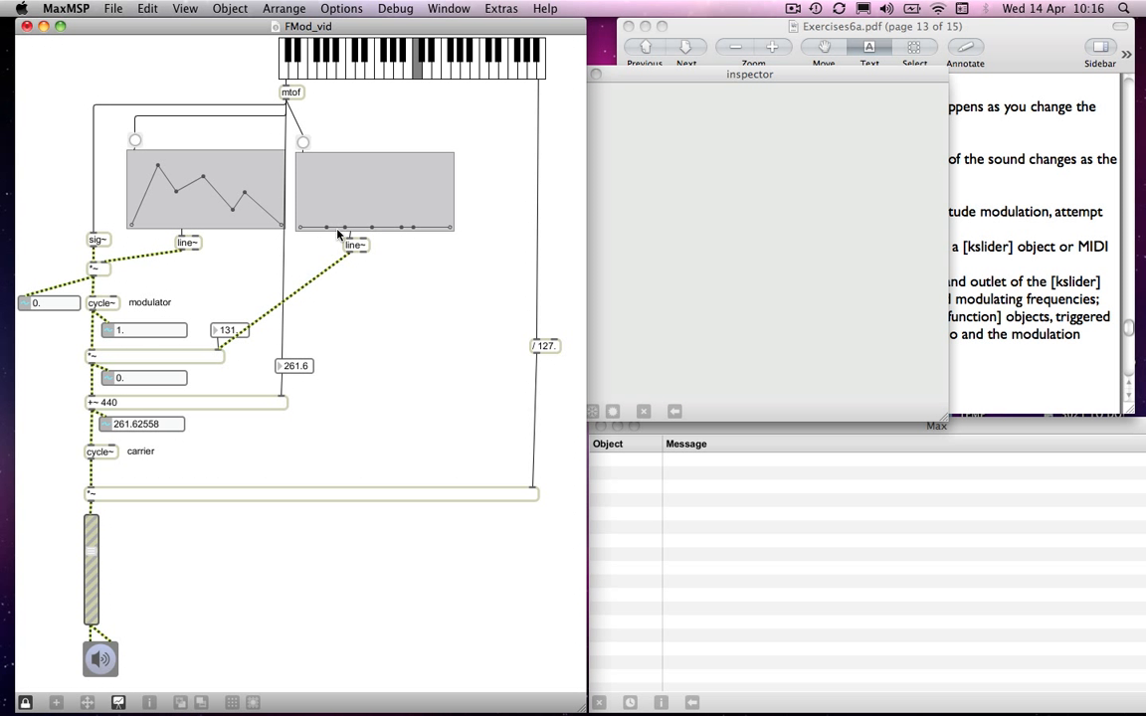
drag(326, 219, 325, 172)
drag(372, 228, 378, 168)
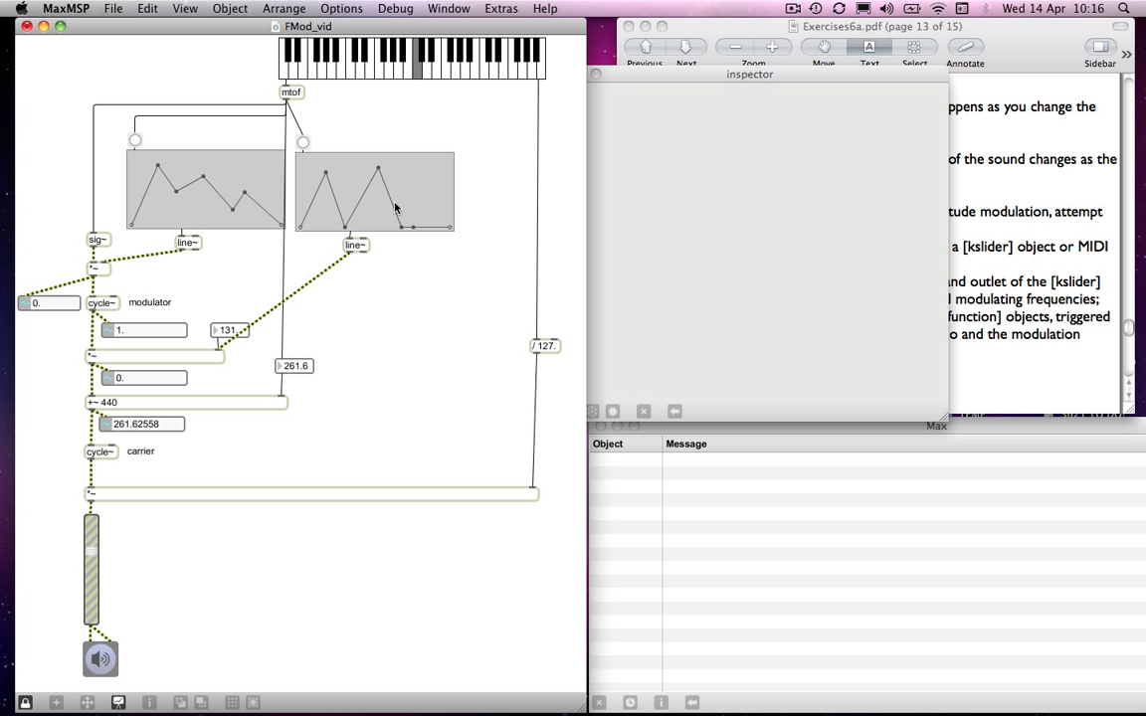
drag(411, 228, 430, 176)
key(super+e)
key(super+e)
- Play several low and high notes on the kslider to audition both envelopes controlling modulator frequency and modulation depth
click(443, 69)
click(458, 69)
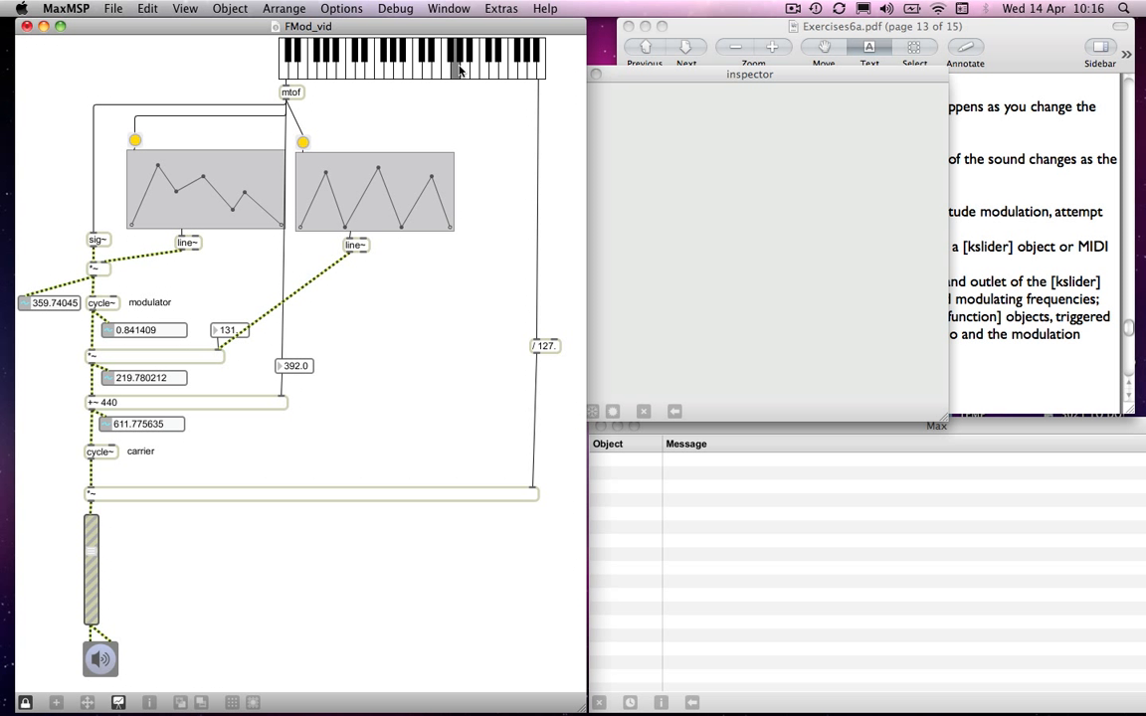
click(371, 69)
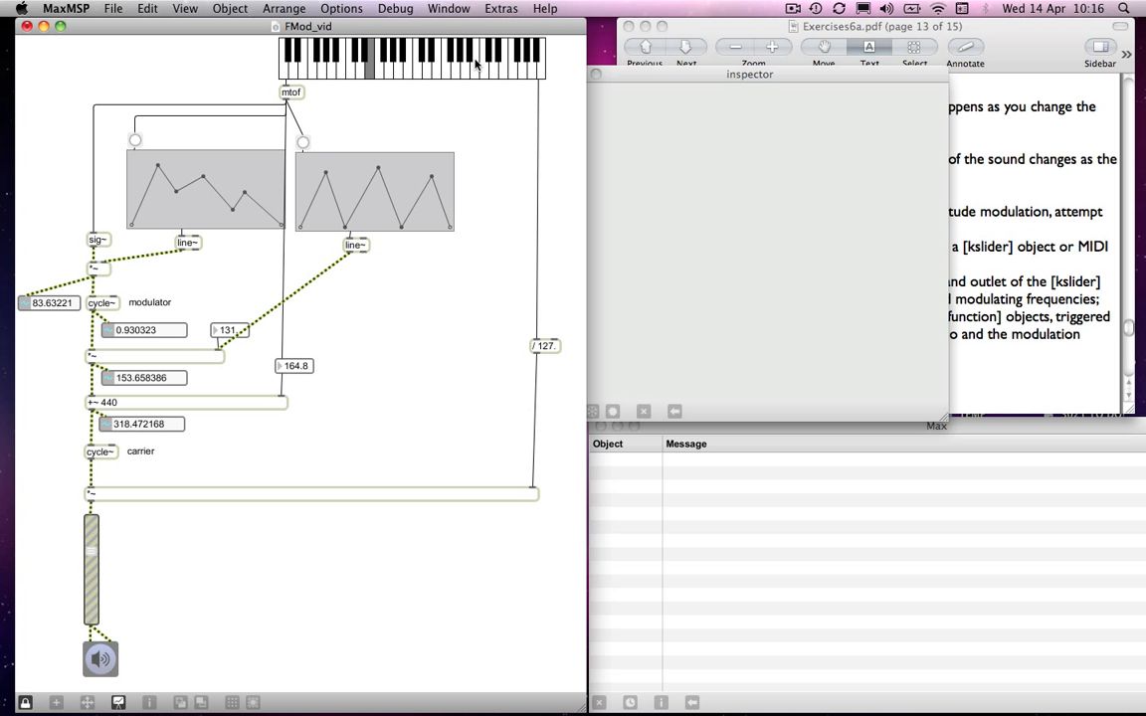
click(428, 65)
click(332, 65)
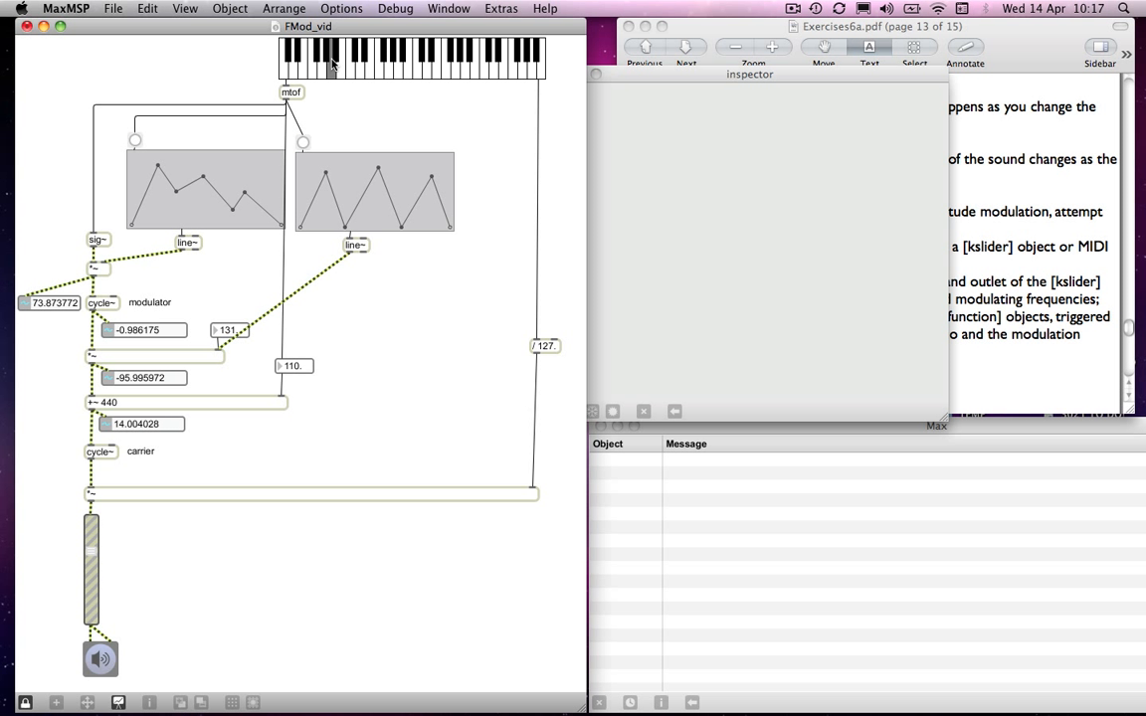
click(350, 68)
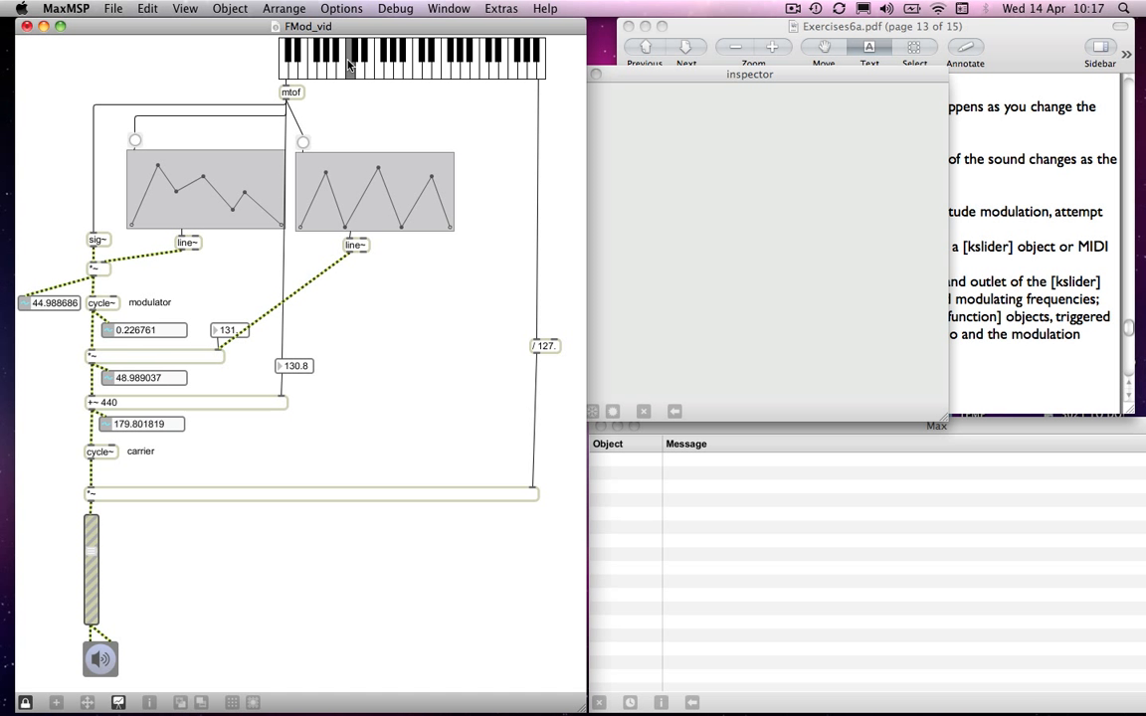
click(486, 69)
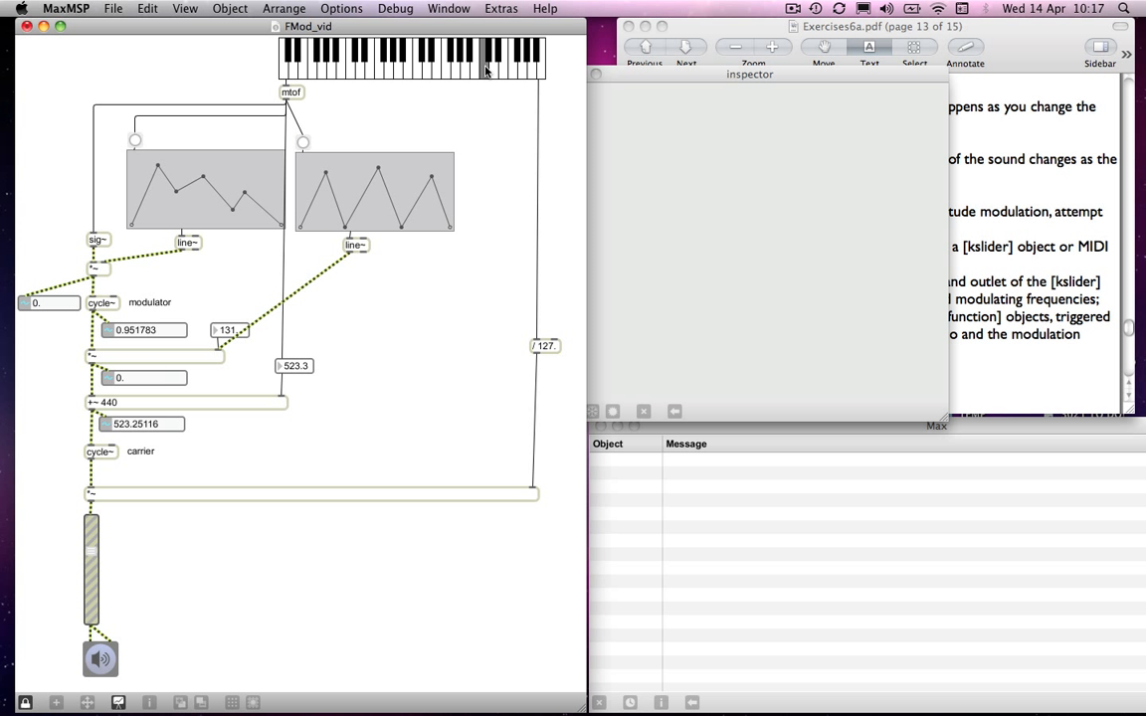
key(super+e)
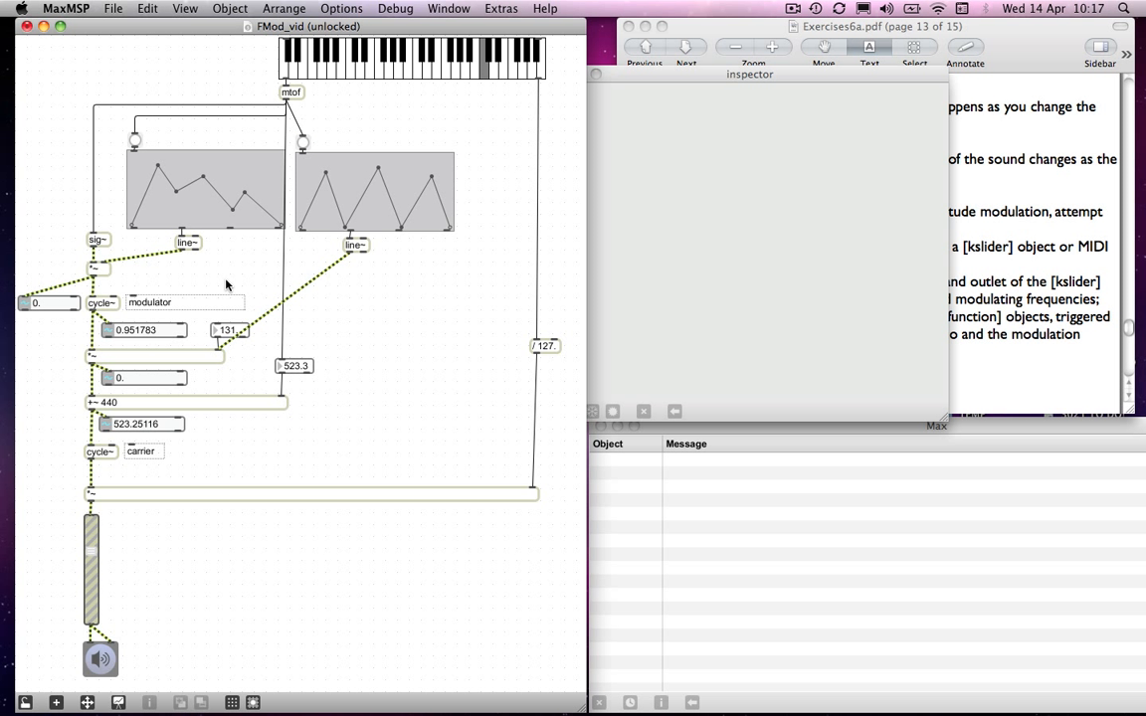
key(super+e)
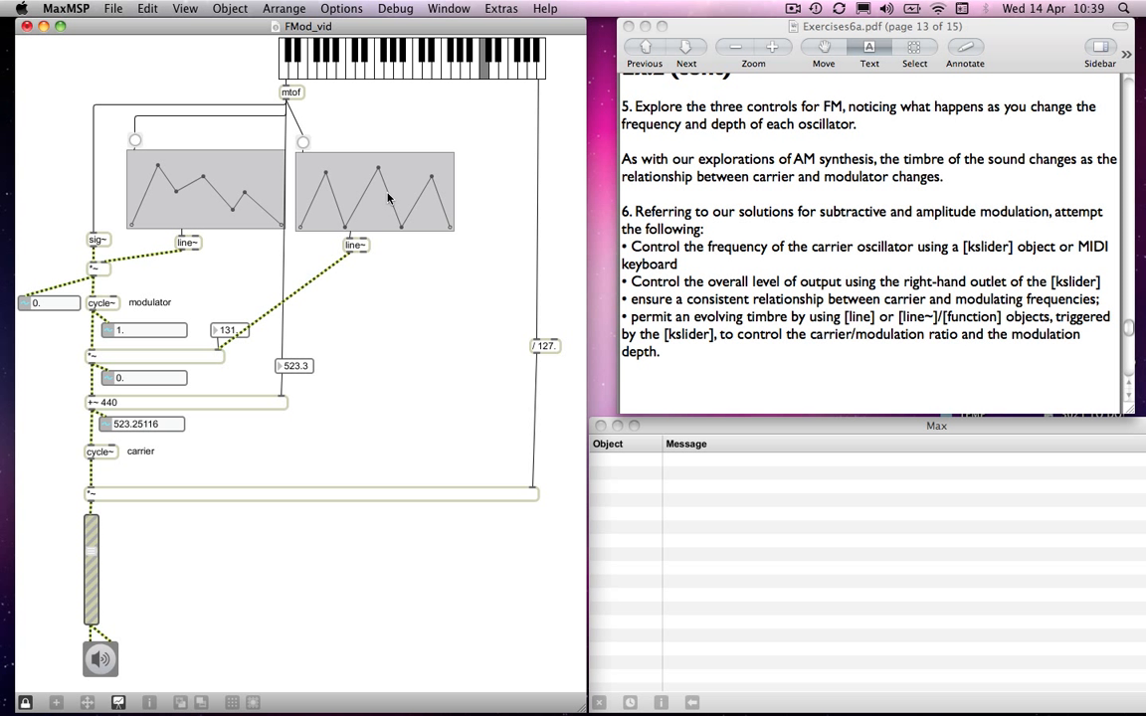
click(793, 8)
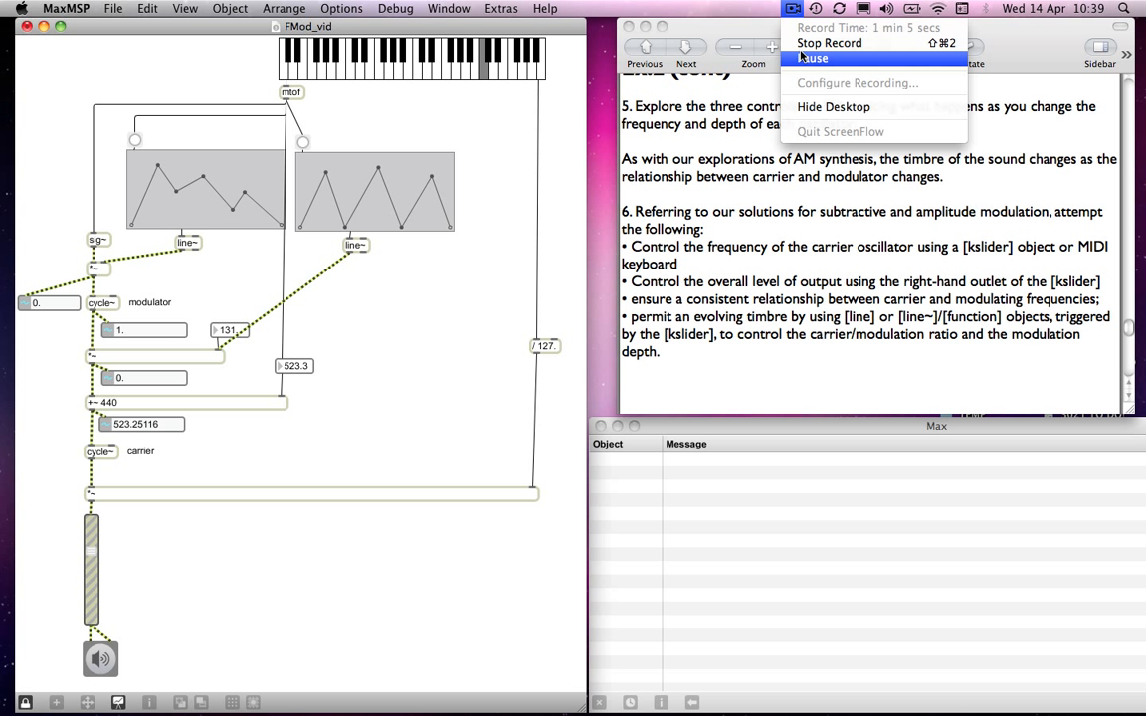